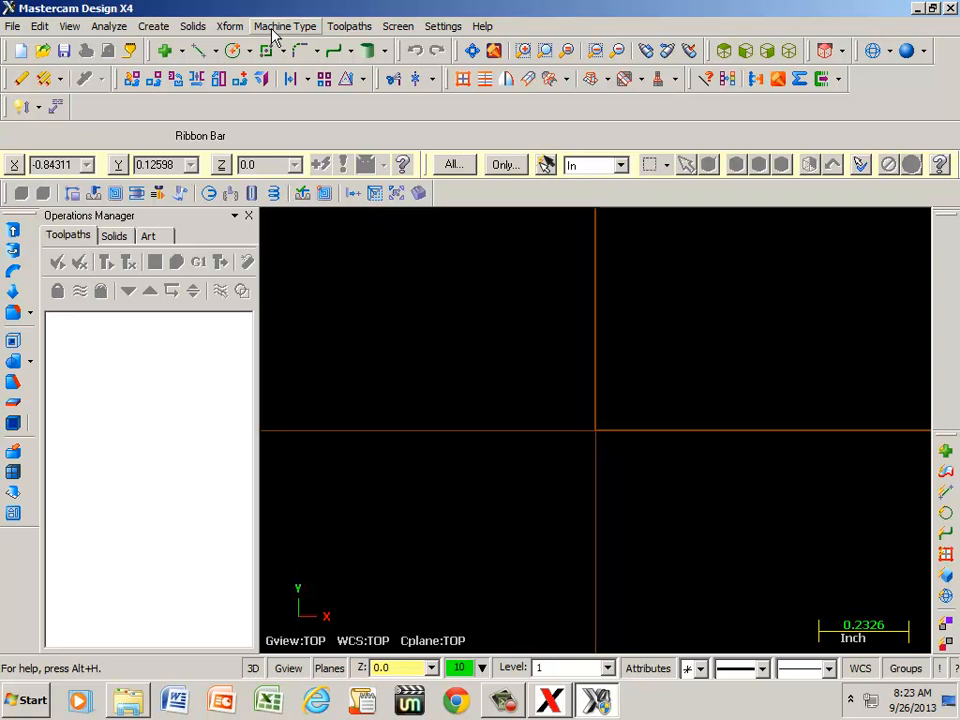
- Set the machine type to the INTELITEK 3X MILL X4 mill definition
left_click(272, 32)
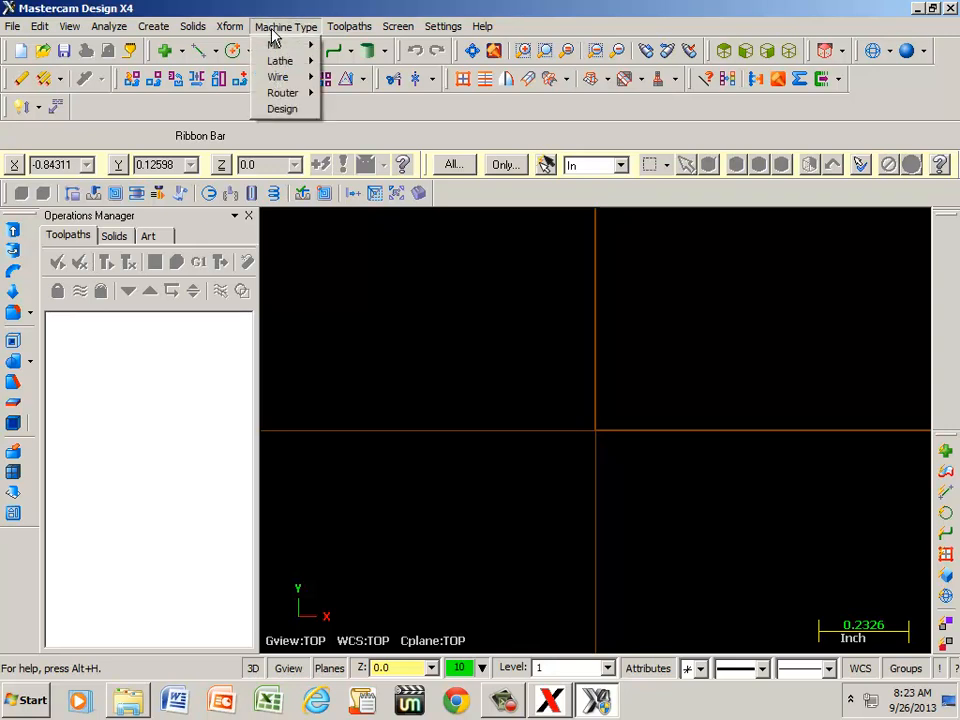
mouse_move(281, 50)
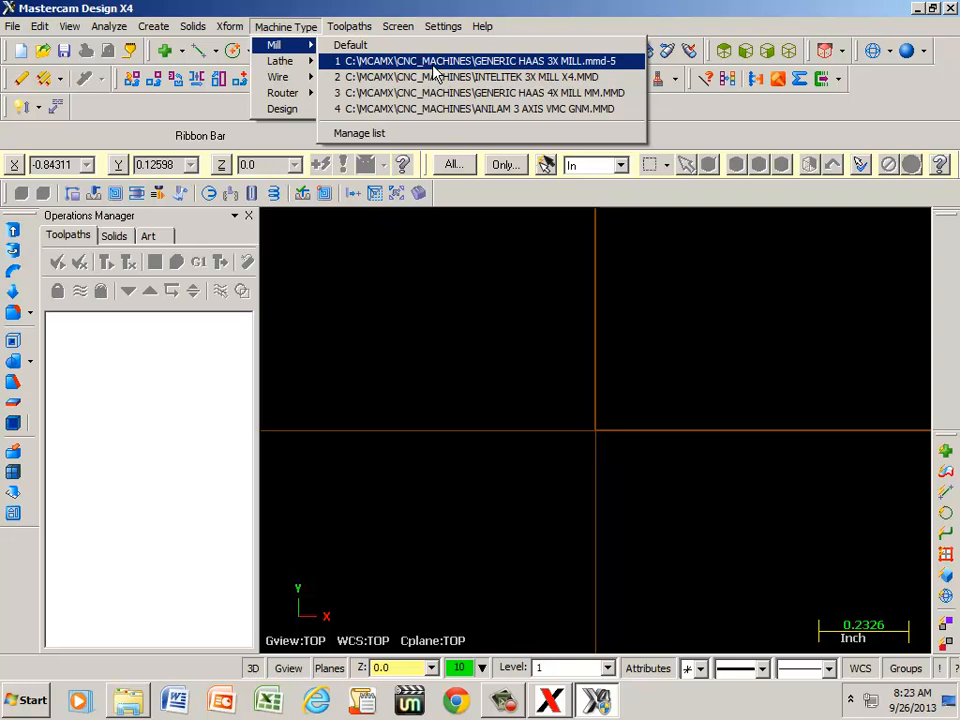
left_click(508, 79)
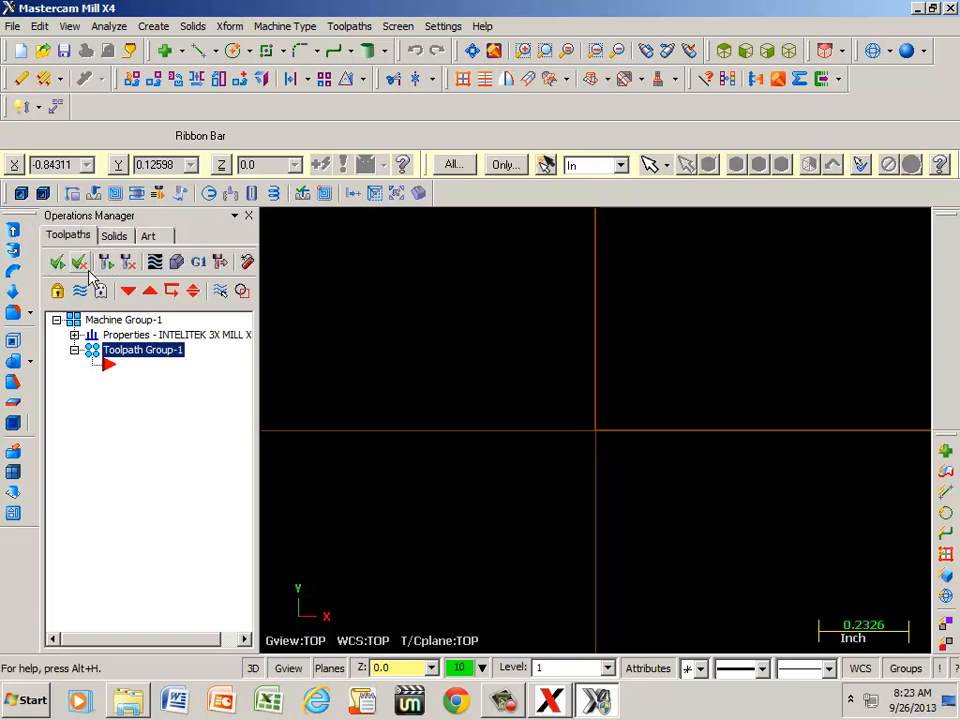
- Define the rectangular stock as X 5.0, Y 5.0 and Z 1.0 with its origin at the lower-left corner of the top face
left_click(75, 336)
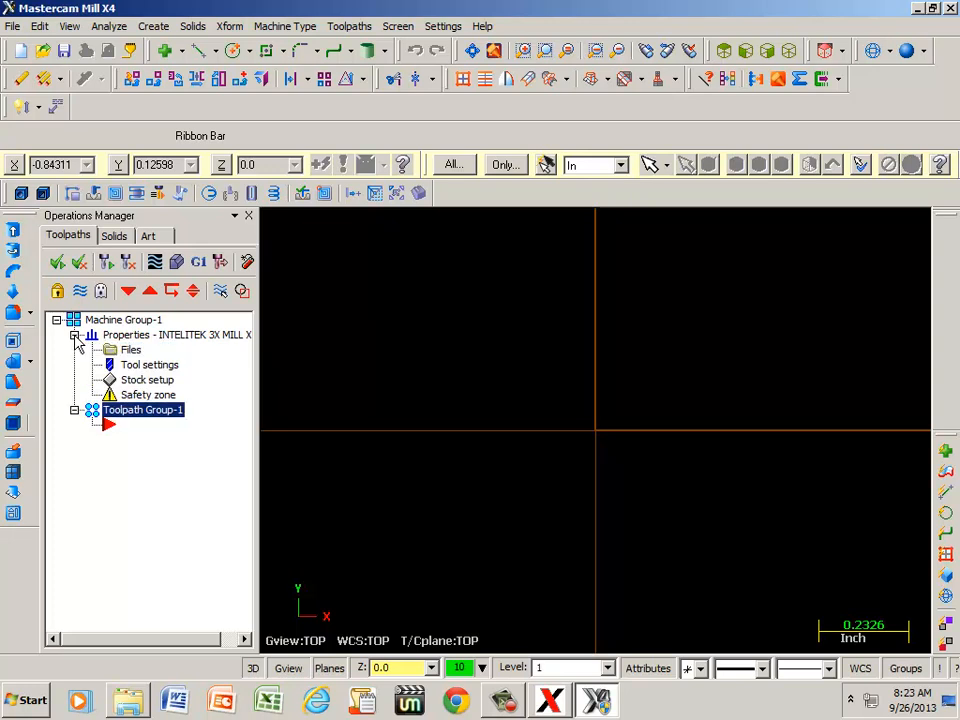
left_click(144, 381)
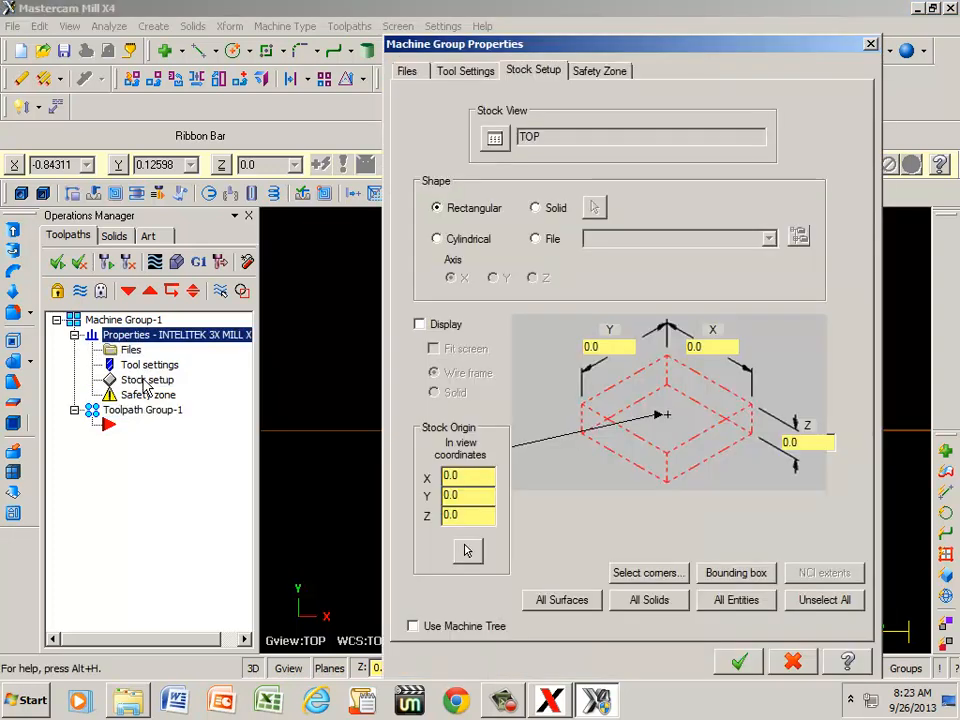
left_click_drag(617, 346, 569, 345)
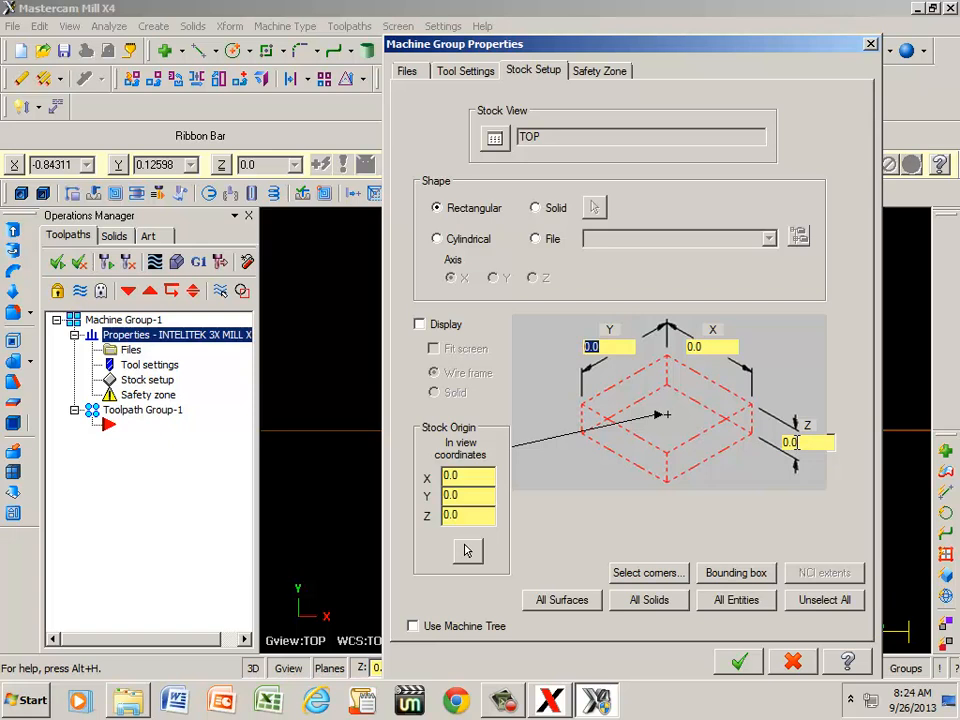
type("5")
key("Tab")
left_click(582, 410)
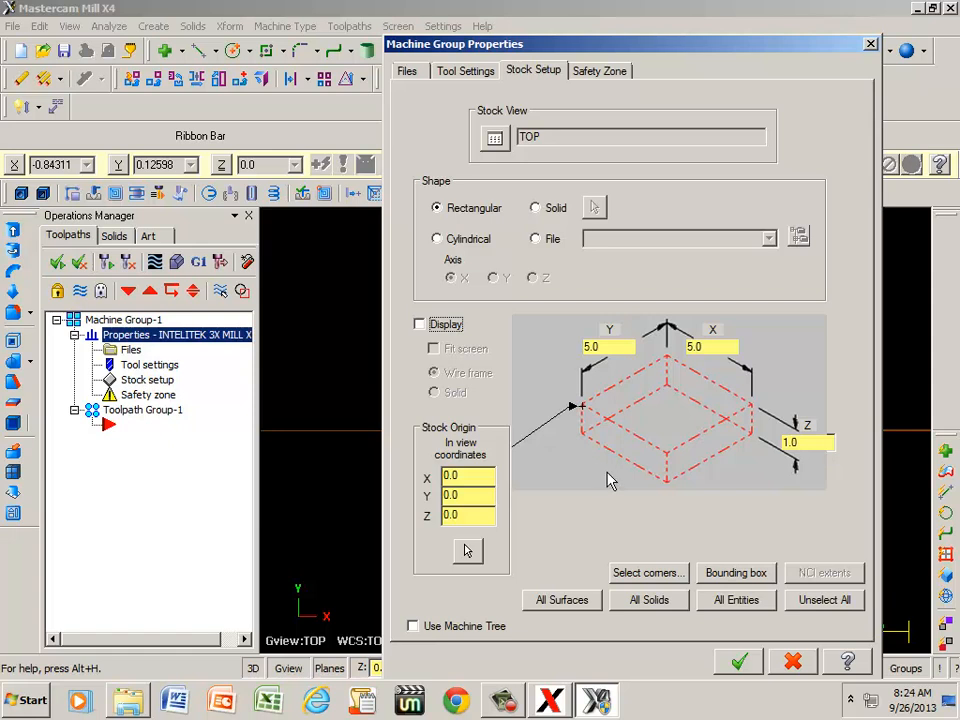
- Enable the wireframe stock display and accept the stock setup
left_click(427, 327)
left_click(424, 327)
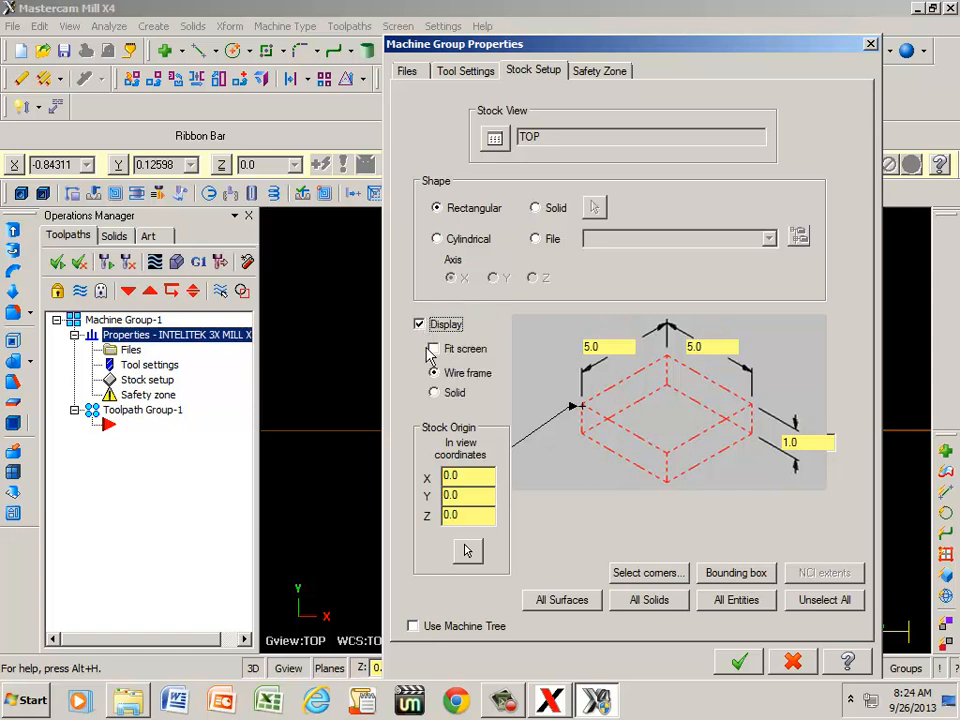
left_click(737, 660)
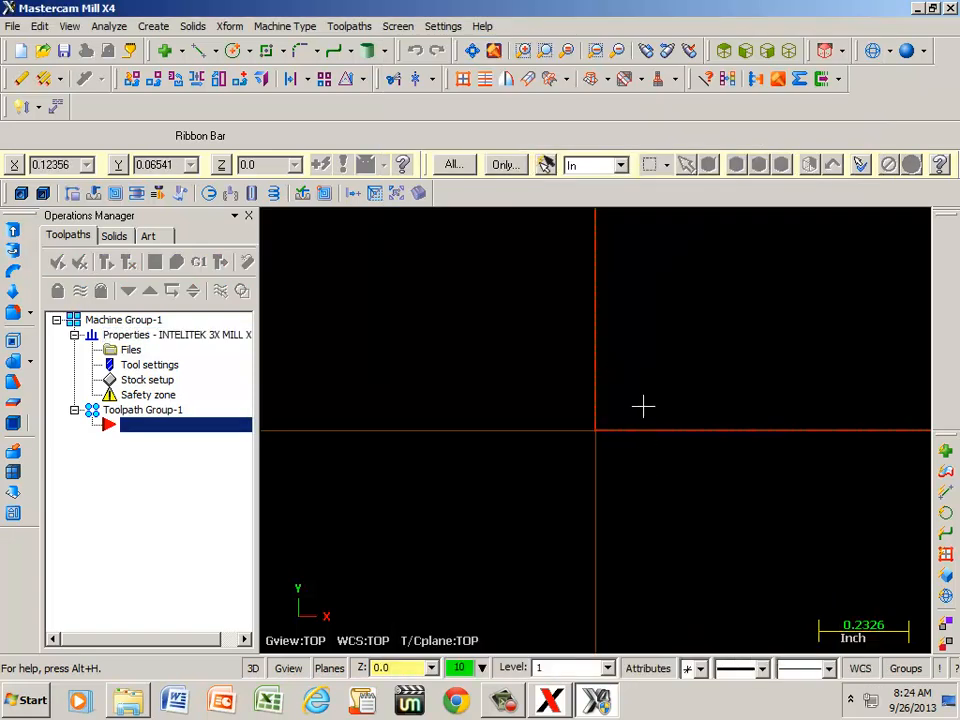
- Draw a rectangle about 5.28 by 5.48 inches from the origin to just beyond the stock's upper-right corner
scroll(651, 373, "down", 8)
scroll(656, 372, "down", 5)
scroll(736, 284, "up", 3)
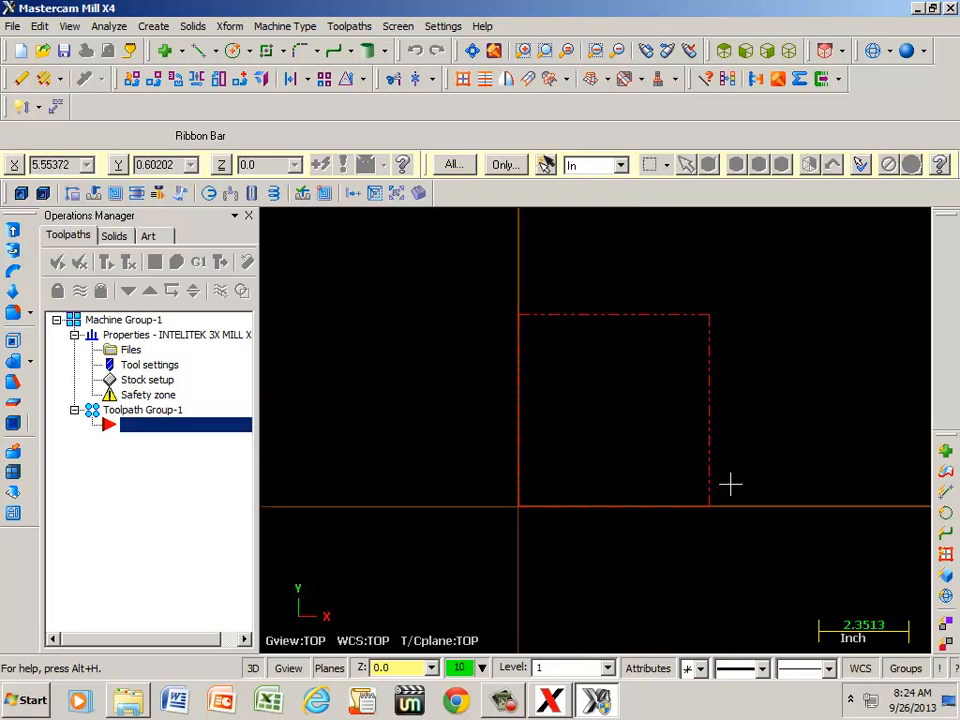
left_click(154, 27)
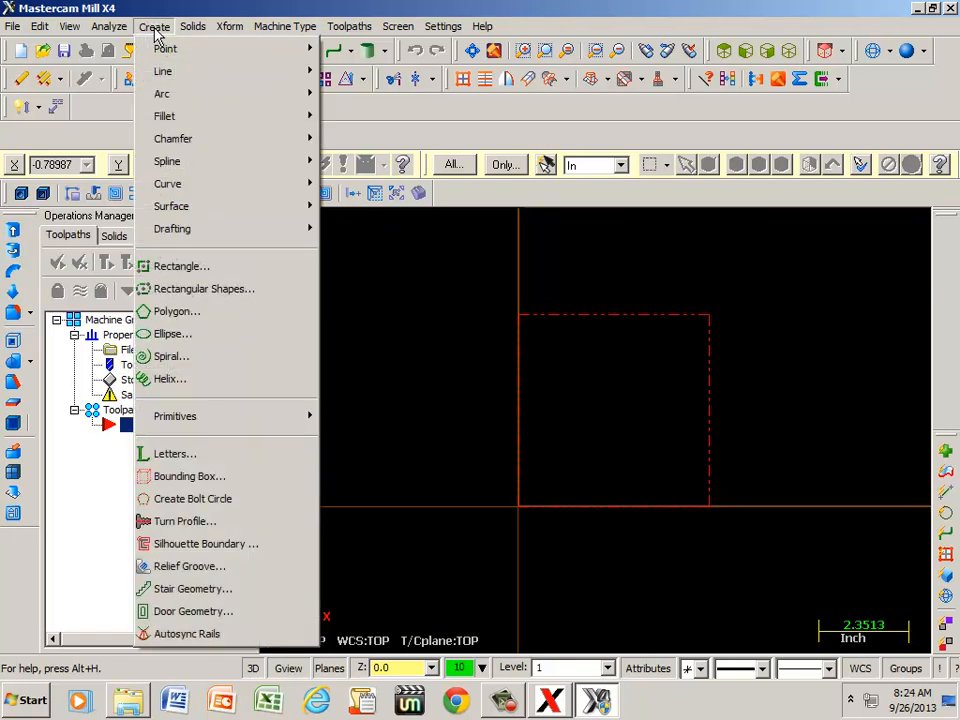
left_click(180, 268)
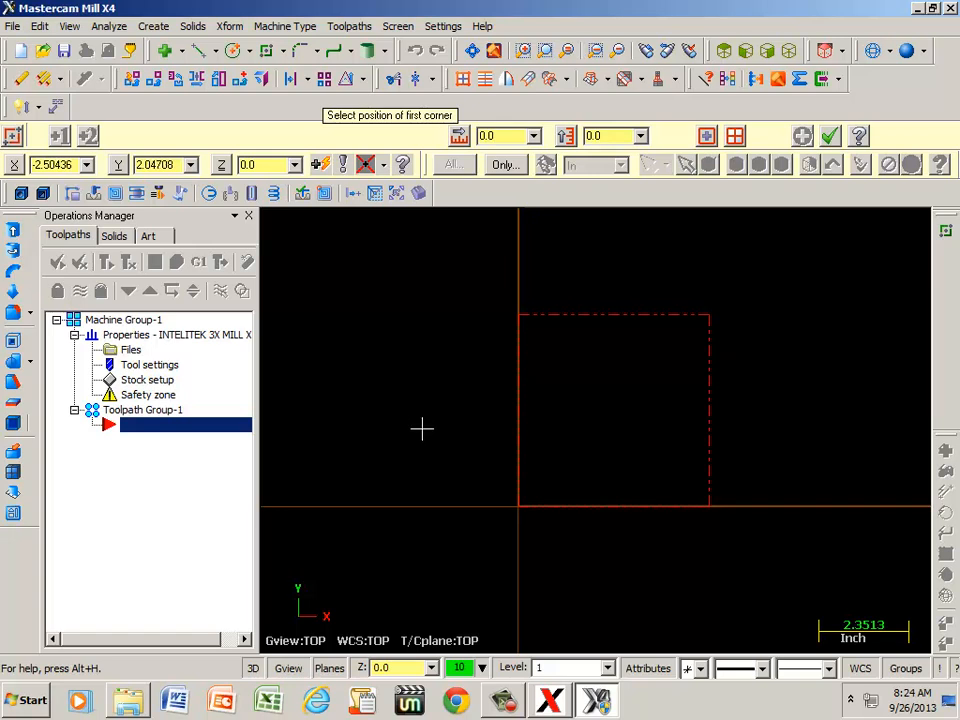
left_click(518, 508)
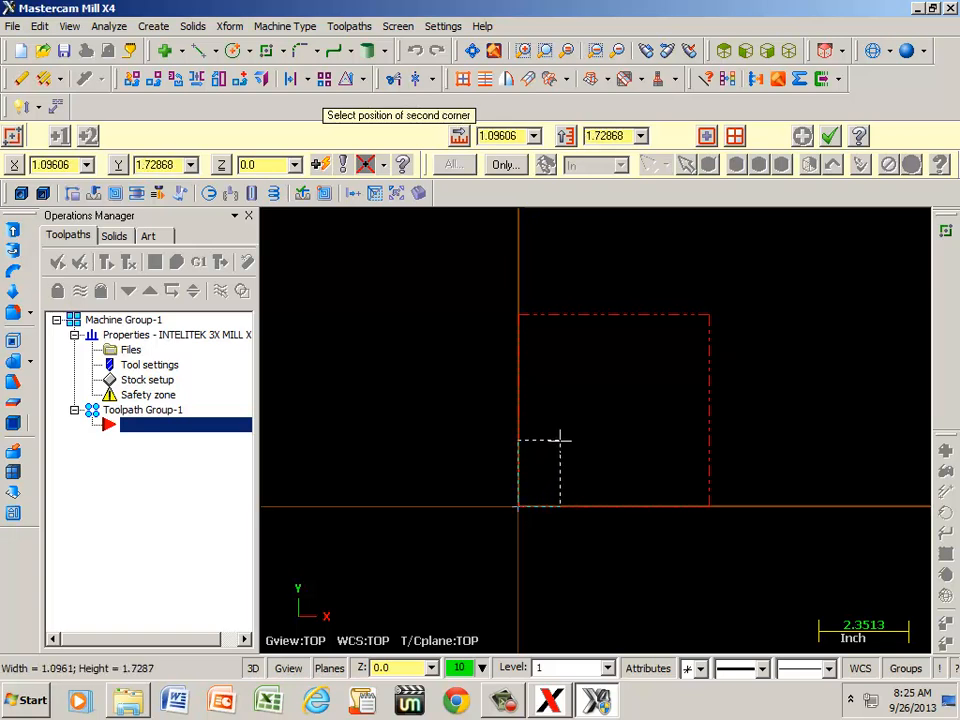
left_click(720, 296)
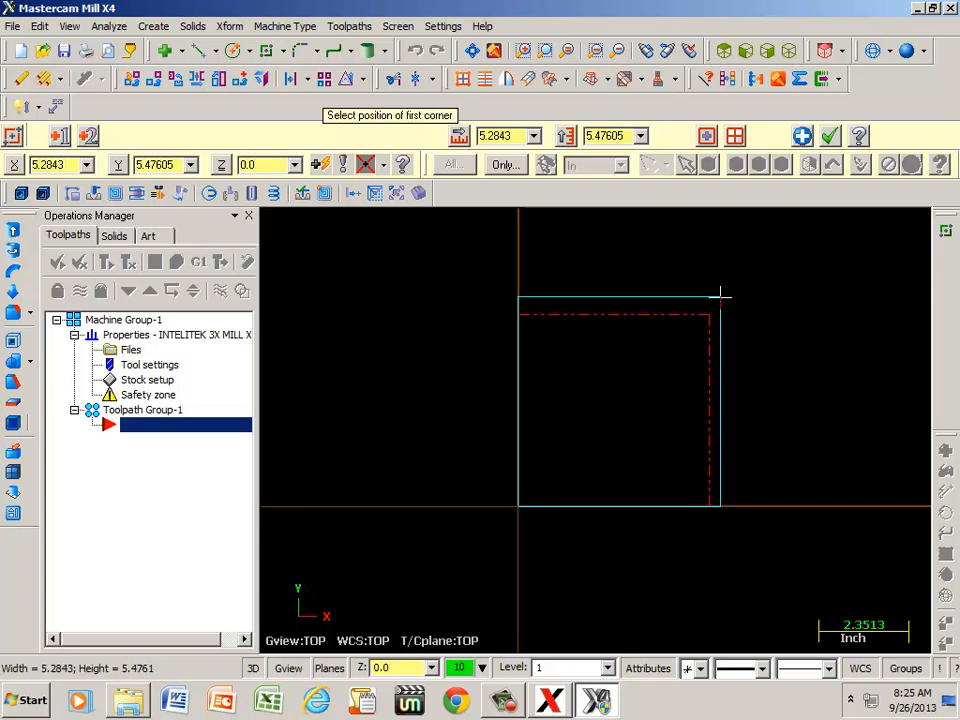
- Set the rectangle's width and height to 5.0 each and accept it
left_click(516, 134)
type("5")
key("Tab")
type("5")
key("Tab")
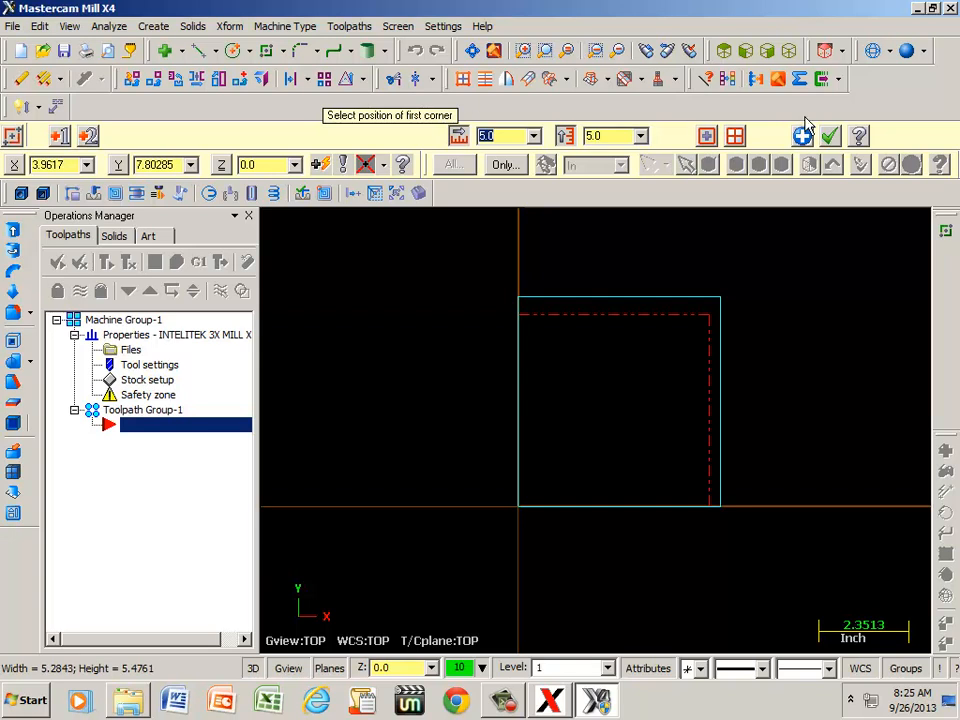
left_click(830, 137)
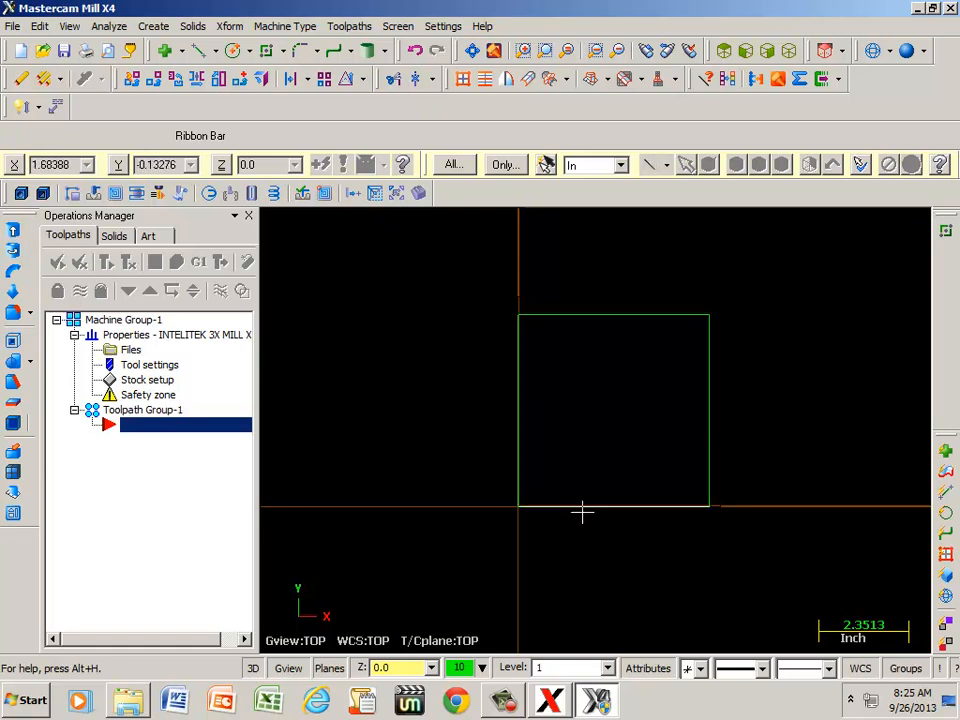
- Create a line parallel to the square's top edge, offset inward with the distance locked at 0.75
left_click(150, 27)
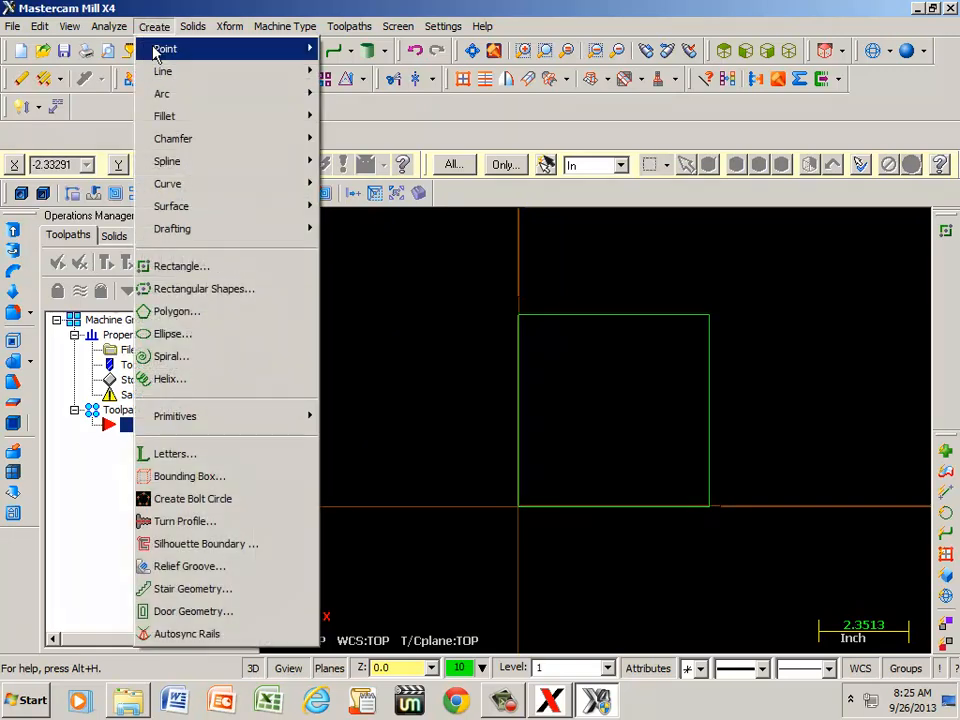
mouse_move(165, 71)
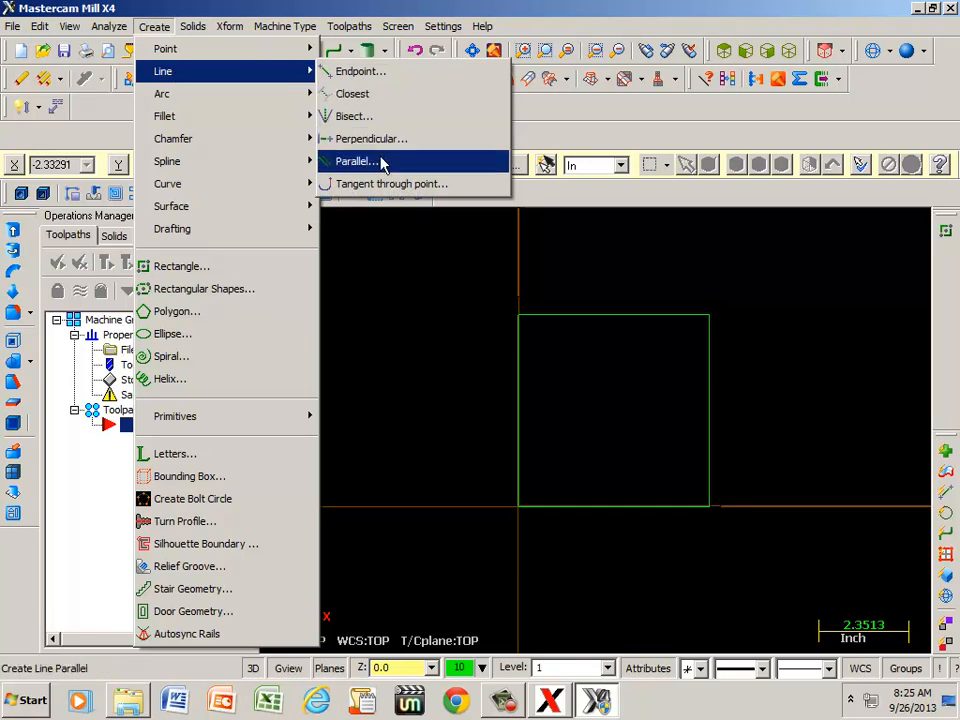
left_click(381, 164)
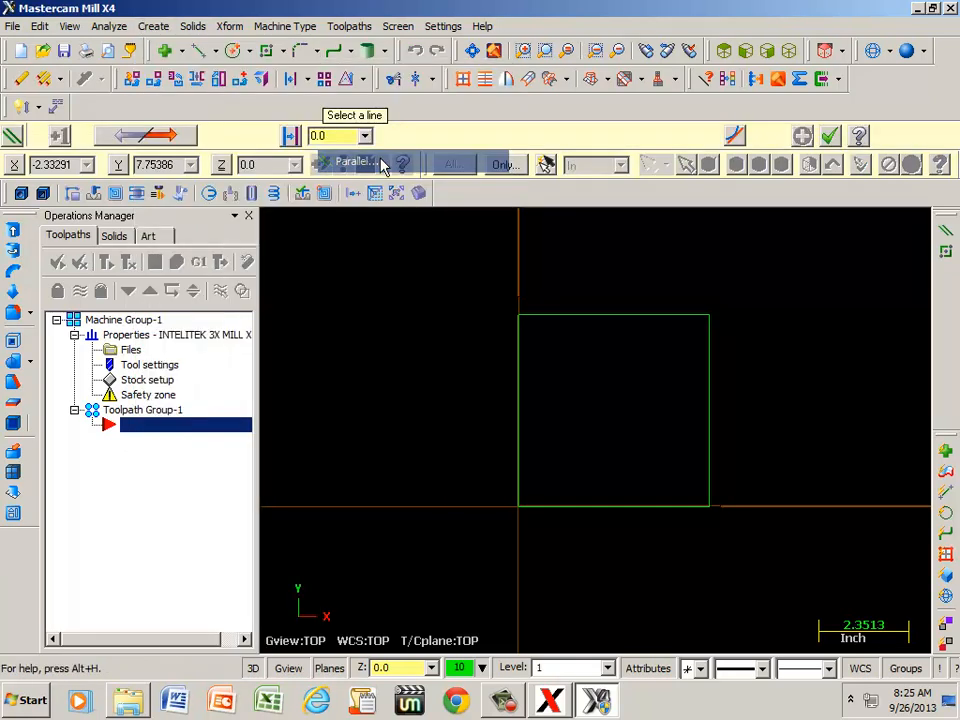
double_click(330, 137)
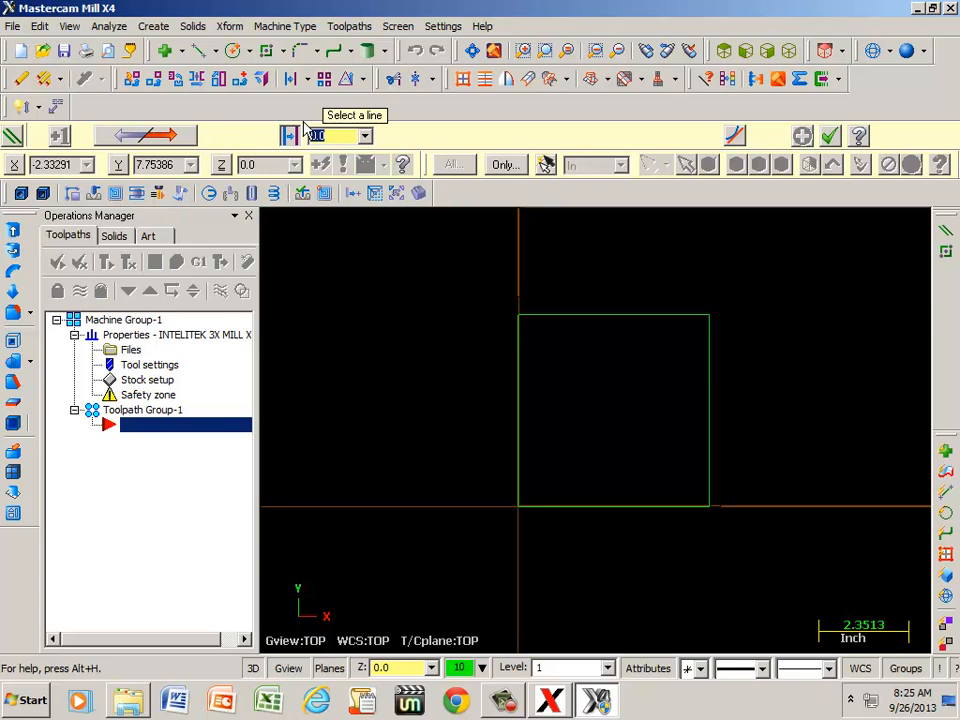
key("BackSpace")
left_click(290, 137)
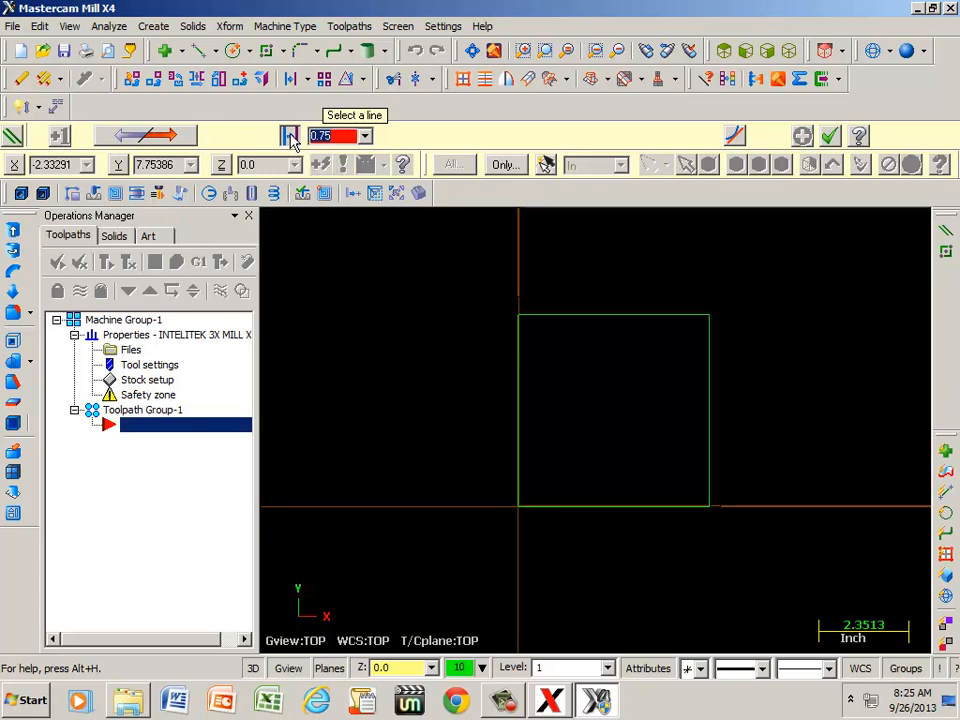
left_click(587, 317)
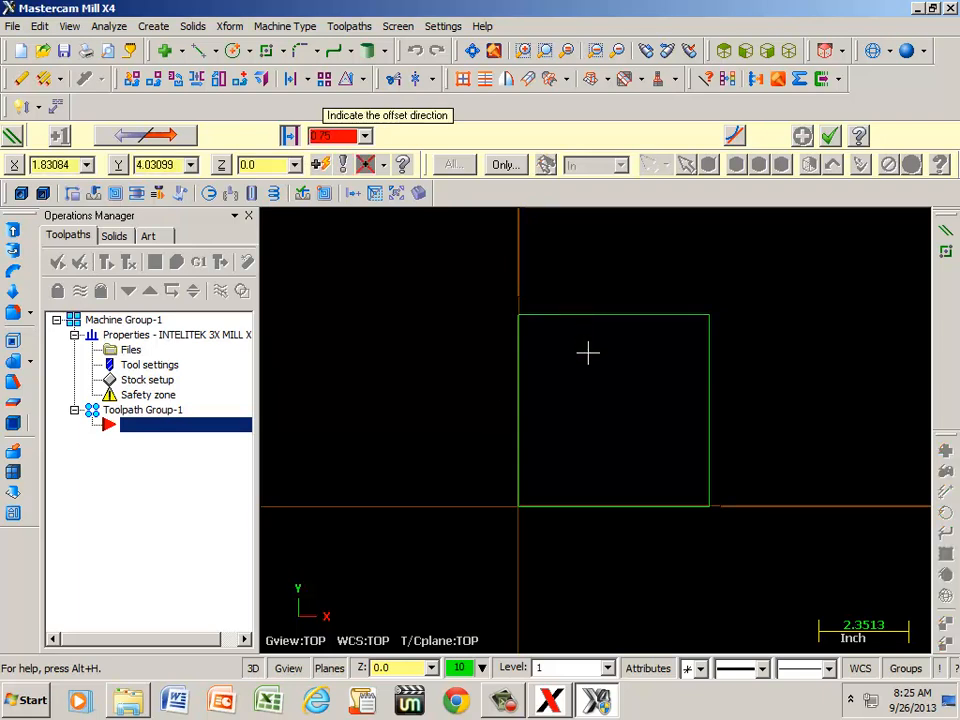
left_click(587, 351)
- Offset the square's right, bottom and left edges inward by 0.75 as parallel lines
left_click(708, 388)
left_click(692, 392)
left_click(647, 505)
left_click(645, 474)
left_click(519, 454)
left_click(545, 451)
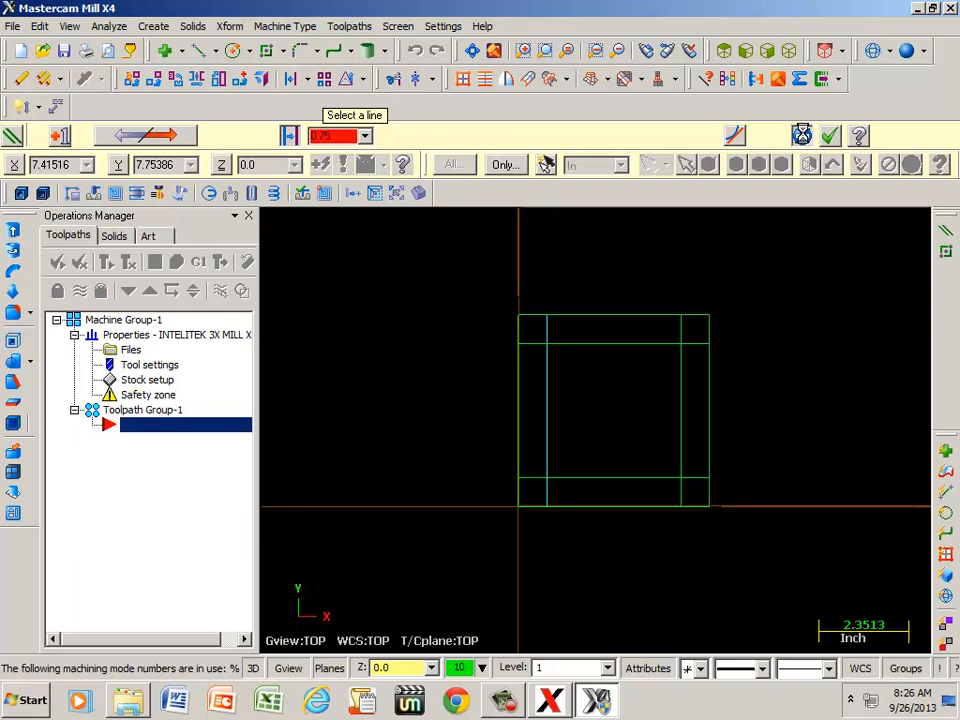
left_click(830, 136)
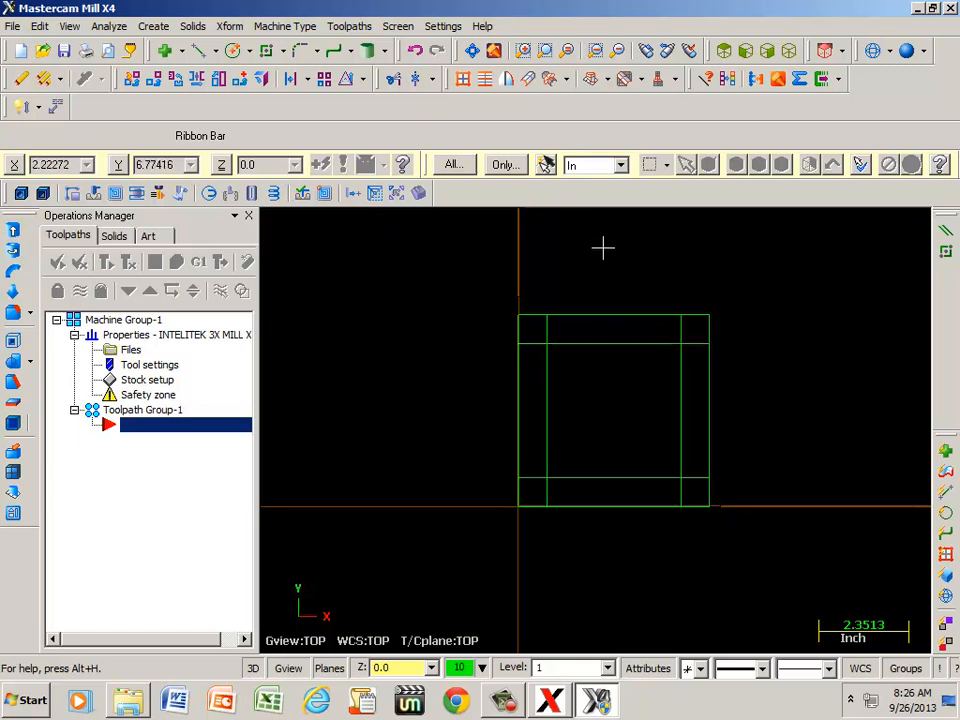
- Trim off the offset-line ends that extend past the inner square's two left corners using divide/delete
left_click(393, 80)
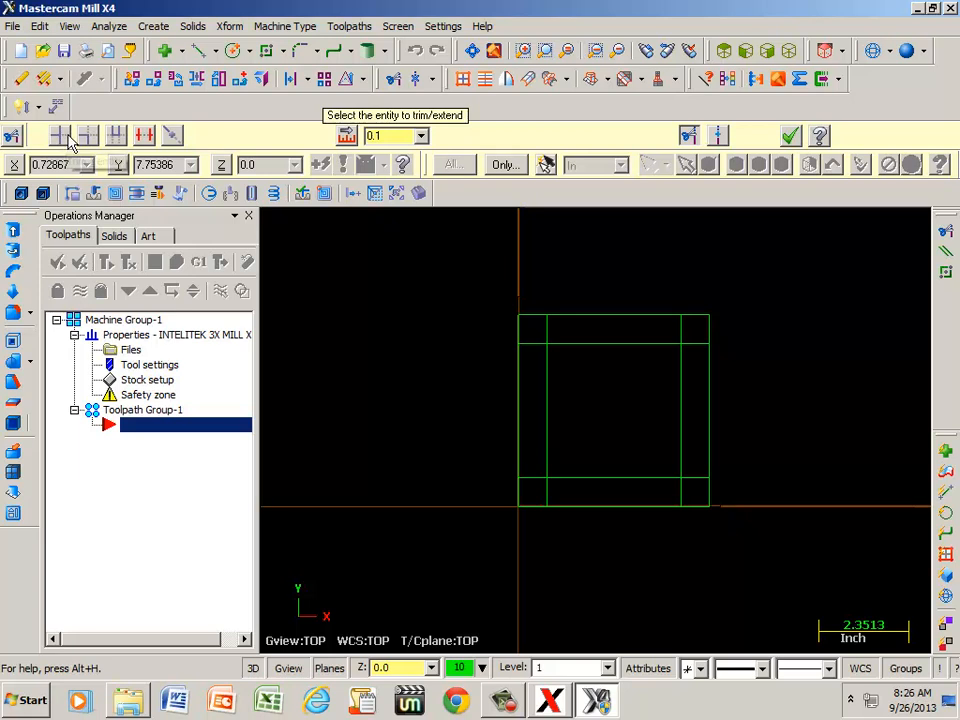
left_click(144, 140)
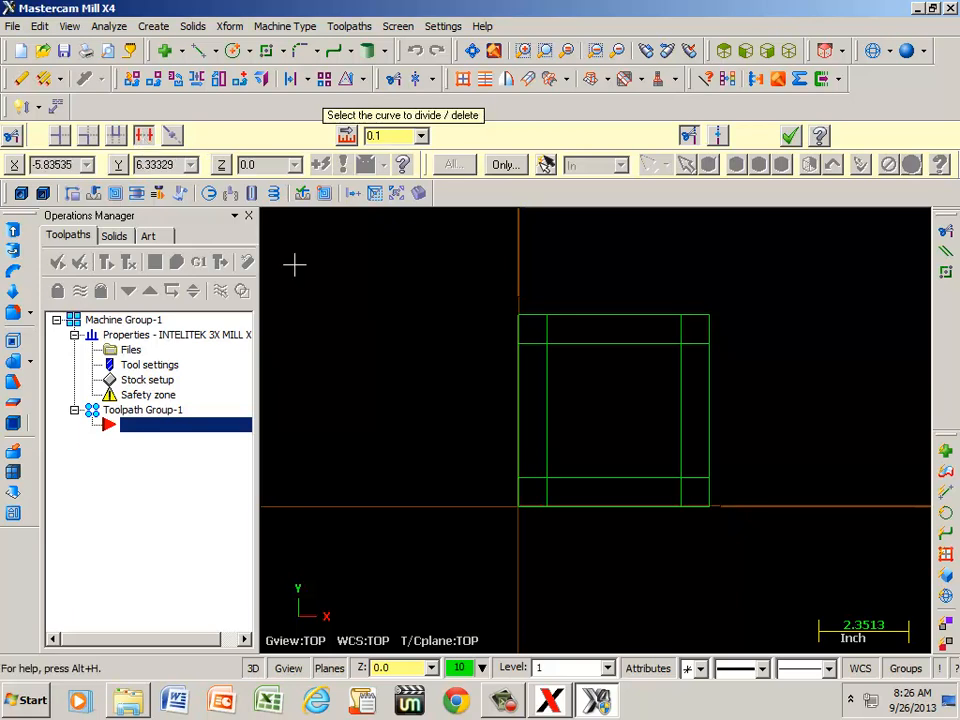
scroll(632, 399, "up", 2)
scroll(632, 399, "up", 1)
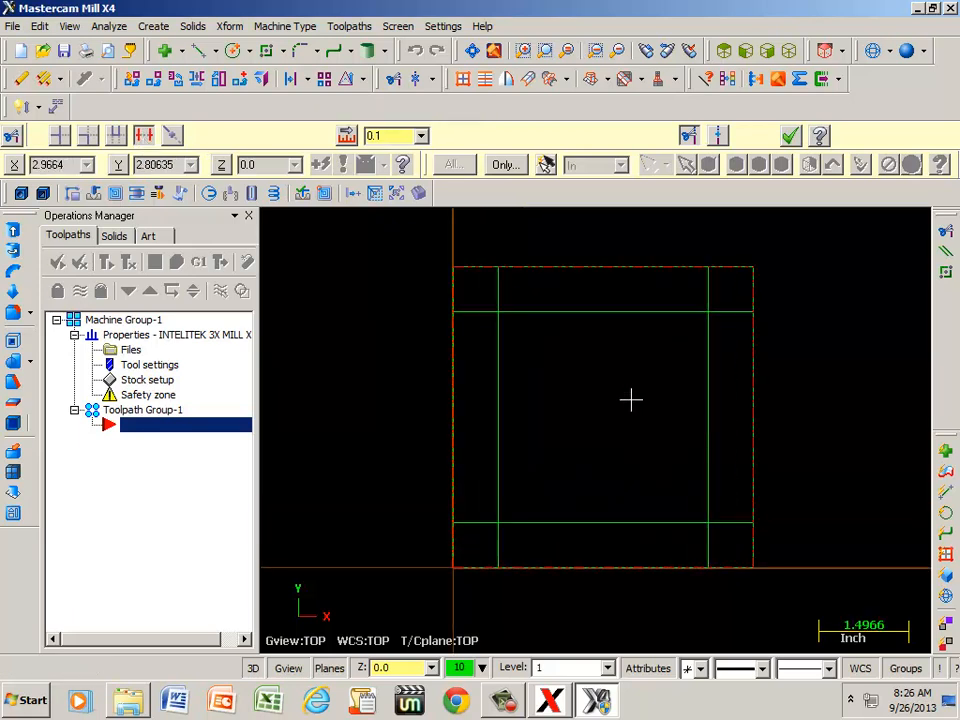
left_click(497, 289)
left_click(485, 321)
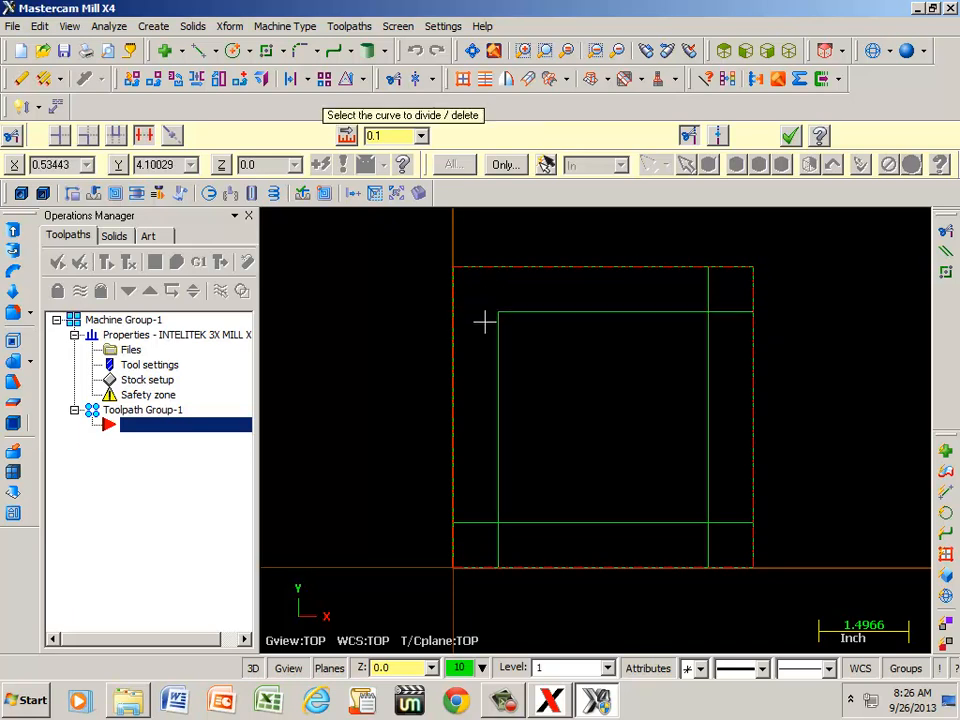
left_click(480, 521)
left_click(495, 545)
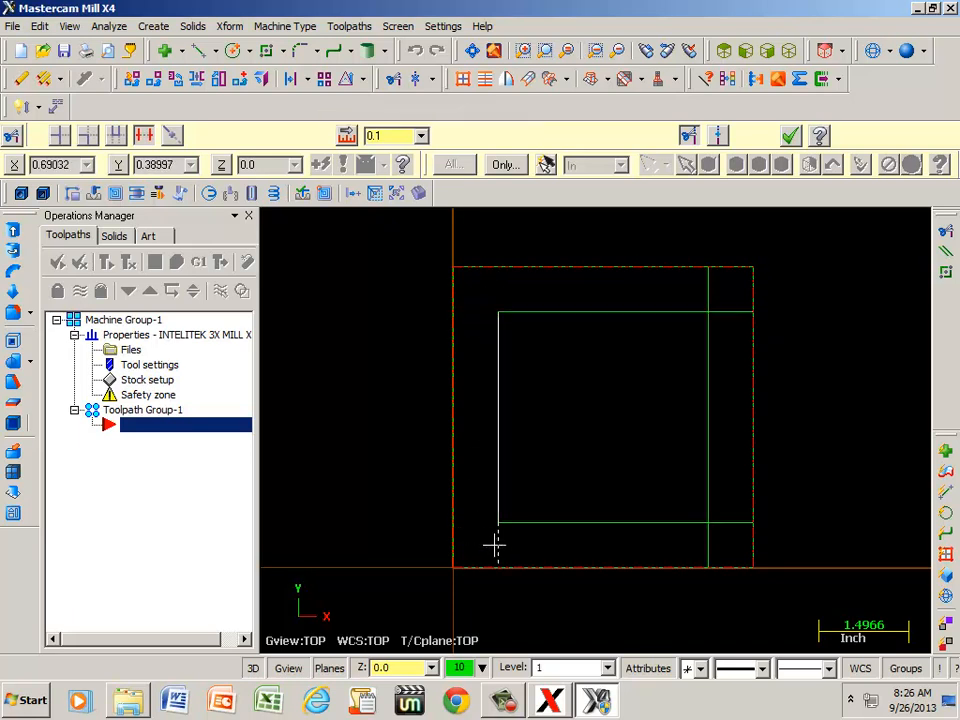
- Trim off the offset-line ends that extend past the inner square's two right corners
left_click(714, 544)
left_click(737, 527)
left_click(733, 314)
left_click(711, 289)
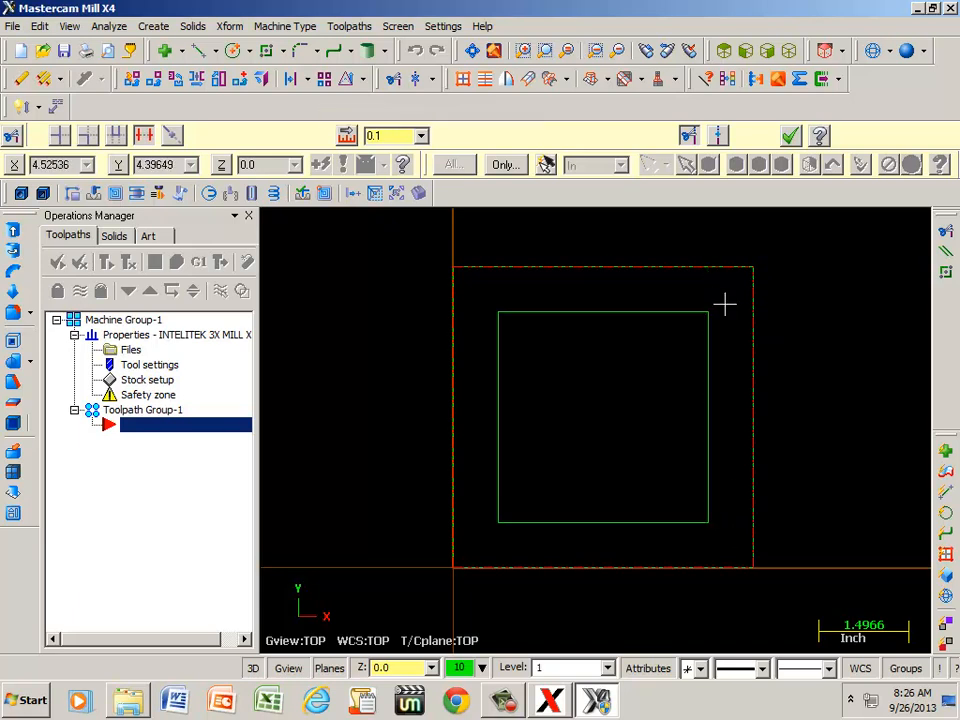
left_click(790, 137)
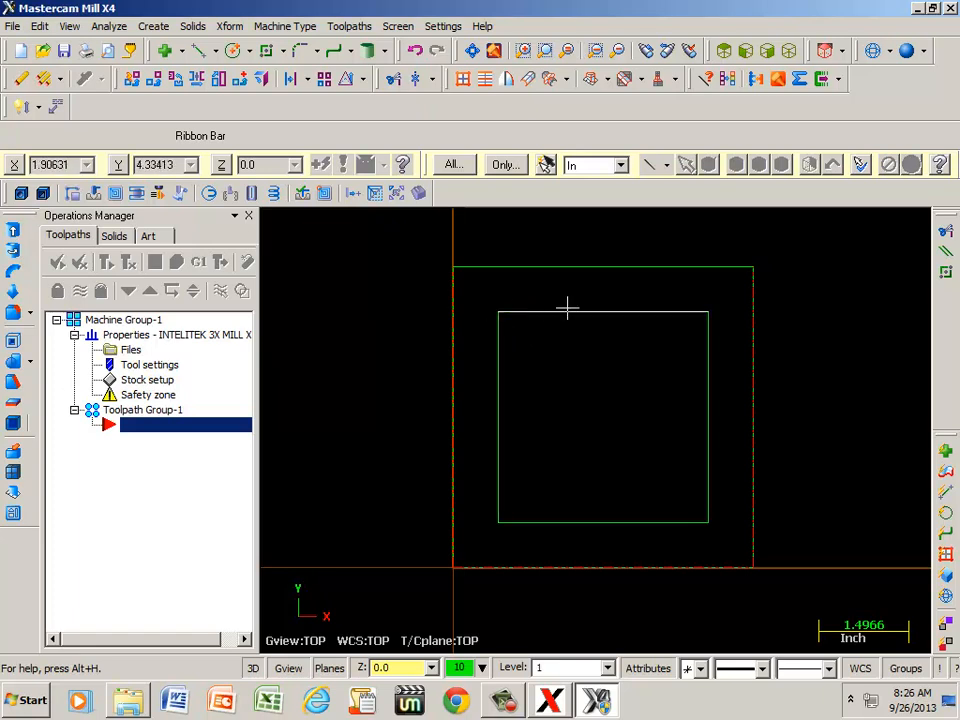
- Fillet the inner square's upper-left corner with a 0.375 radius
left_click(296, 53)
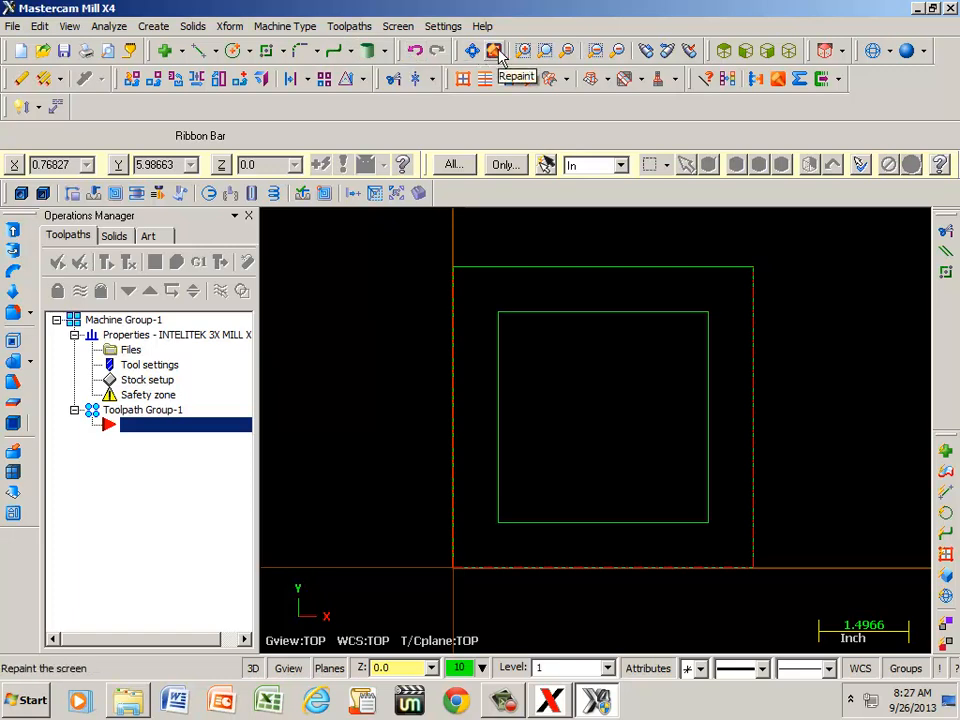
left_click(296, 58)
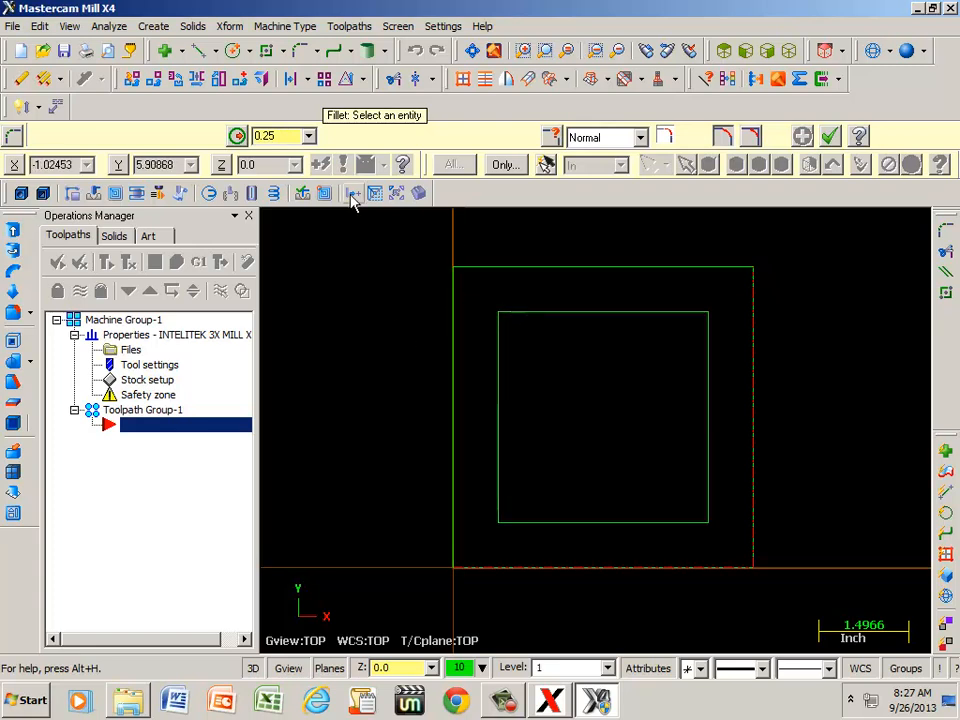
double_click(280, 136)
type(".375")
key("Return")
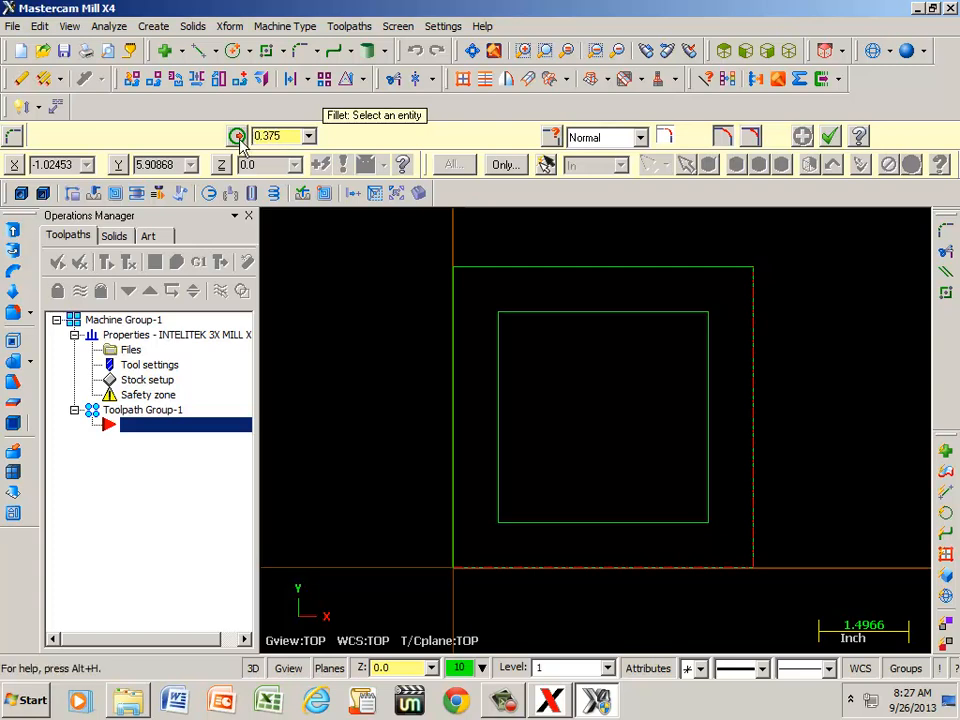
left_click(495, 347)
left_click(525, 313)
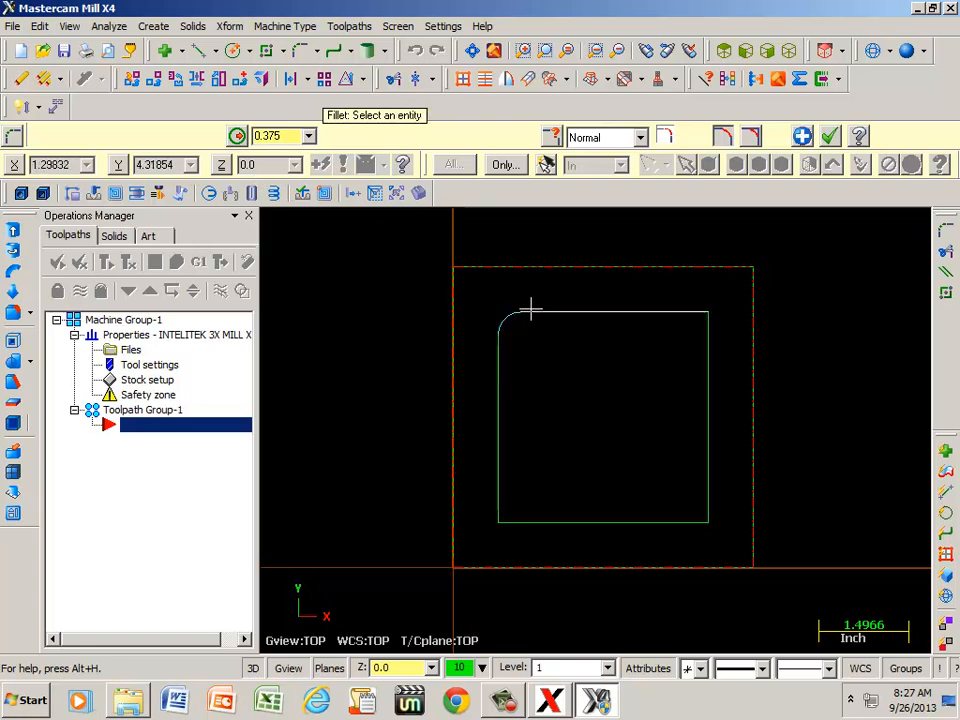
- Fillet the remaining three corners of the inner square with the 0.375 radius
left_click(684, 313)
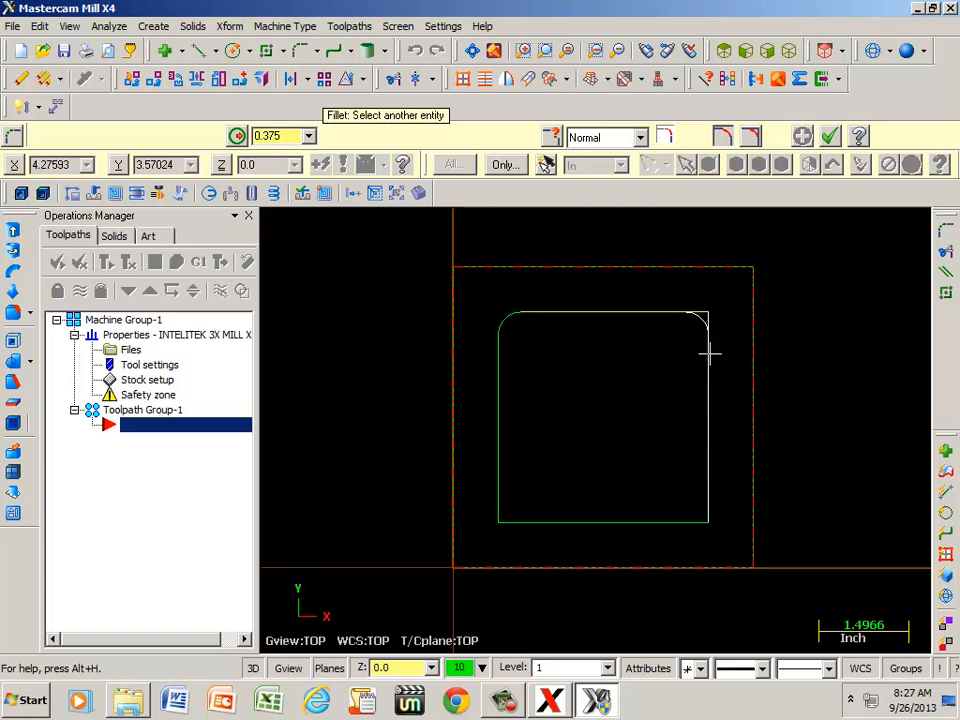
left_click(709, 352)
left_click(708, 508)
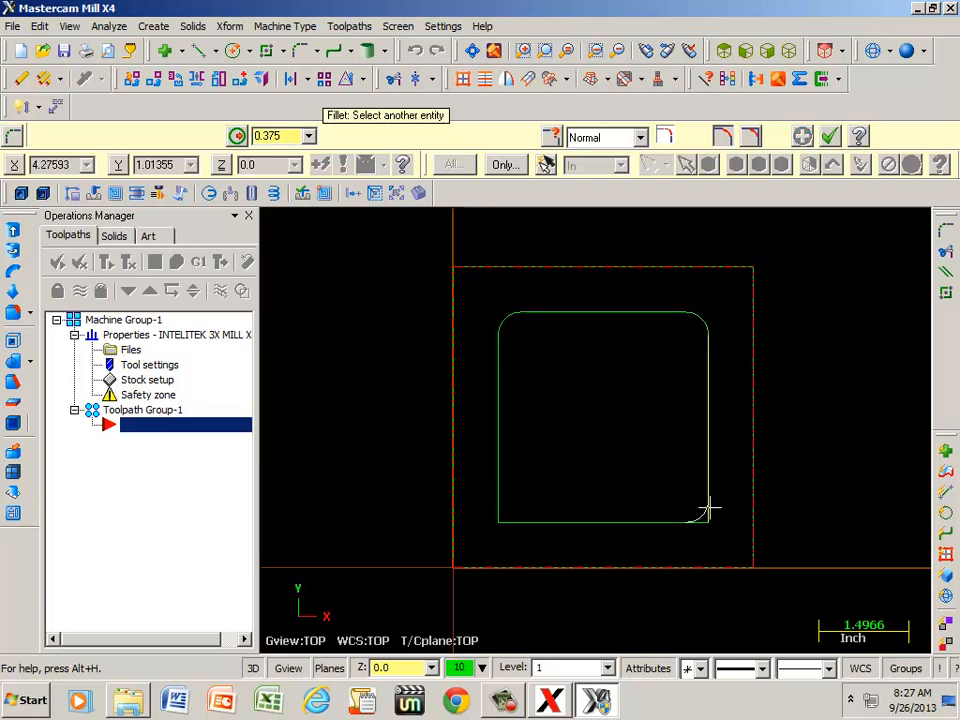
left_click(650, 521)
left_click(513, 521)
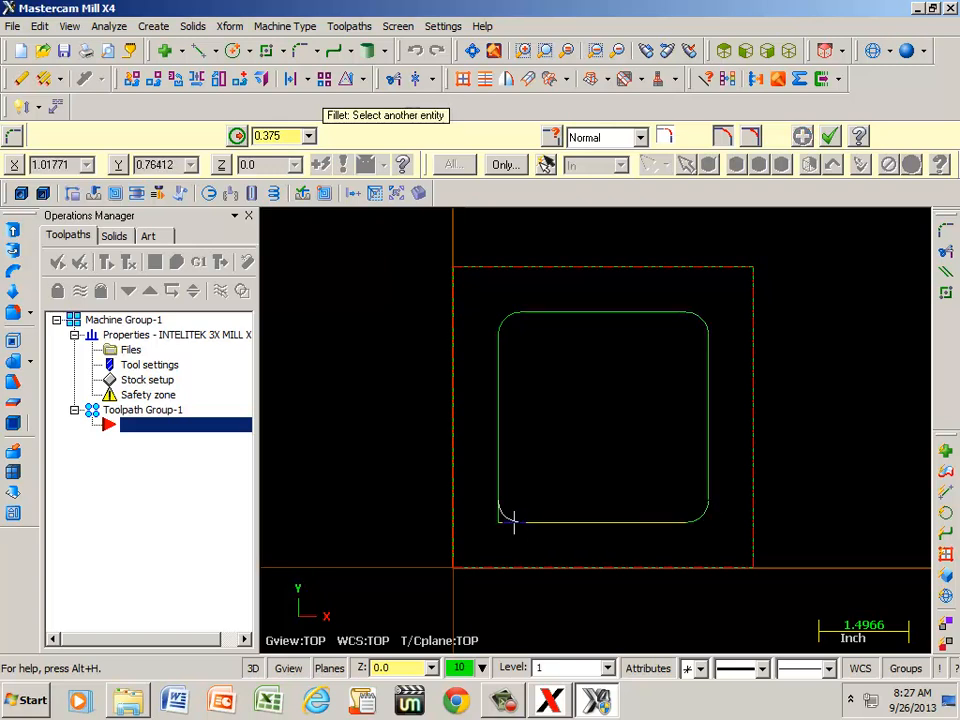
left_click(499, 489)
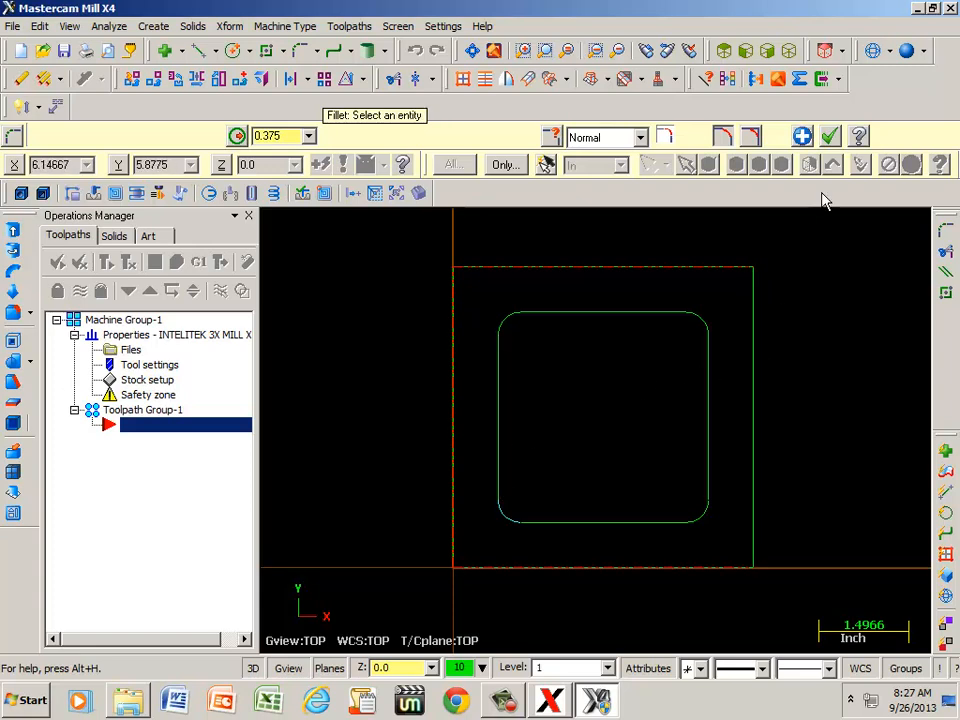
left_click(829, 137)
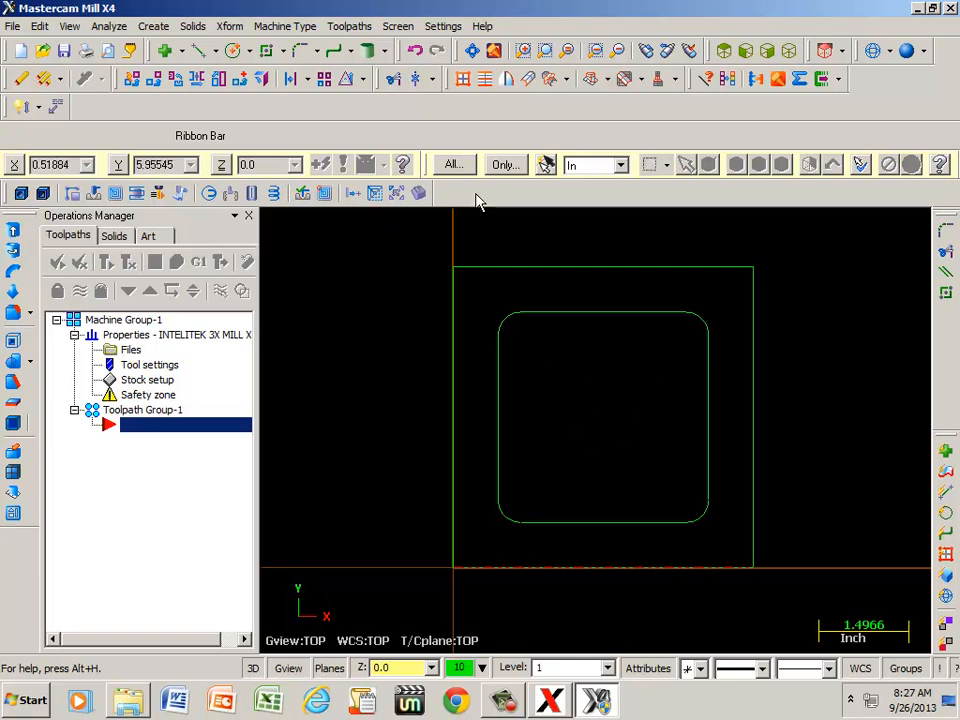
- Start a Pocket toolpath with the NC name pocket and chain the filleted inner square as its boundary
left_click(347, 27)
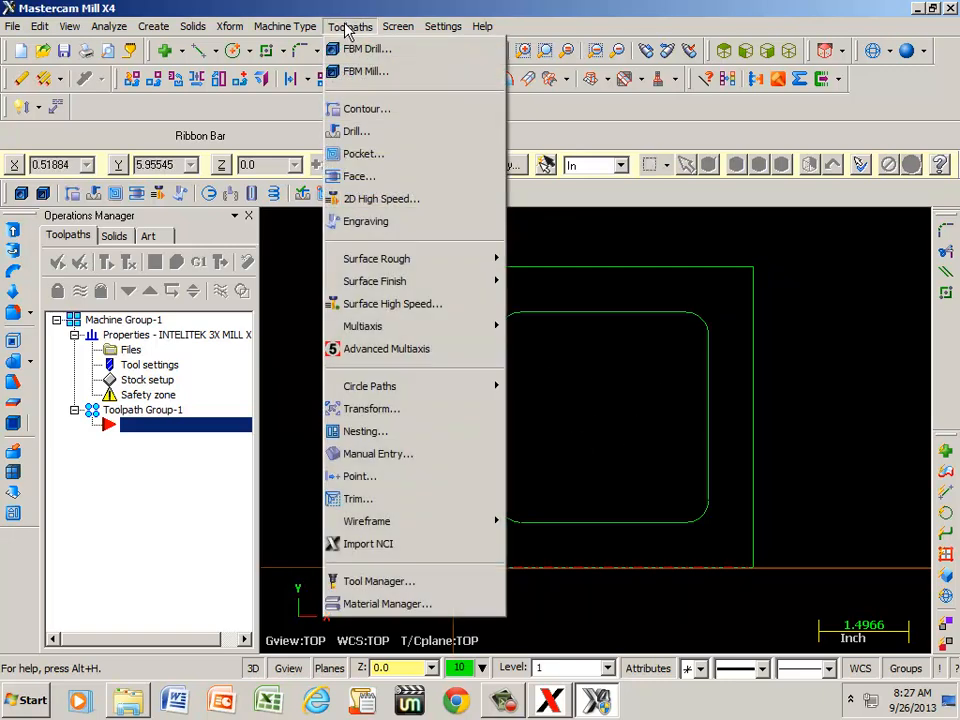
left_click(374, 154)
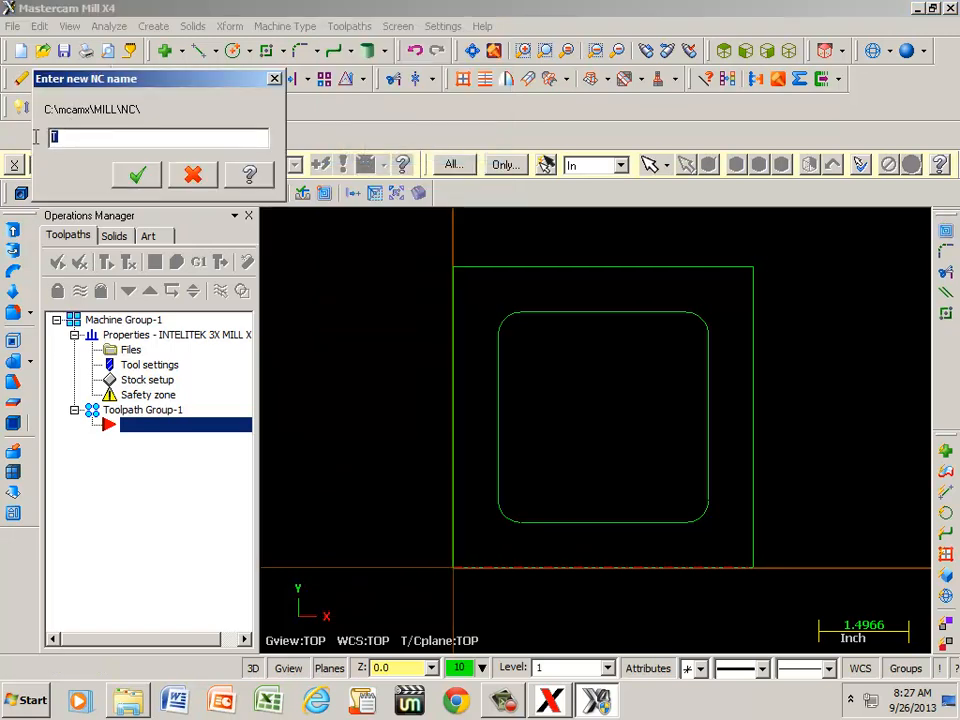
type("pocket")
left_click(137, 176)
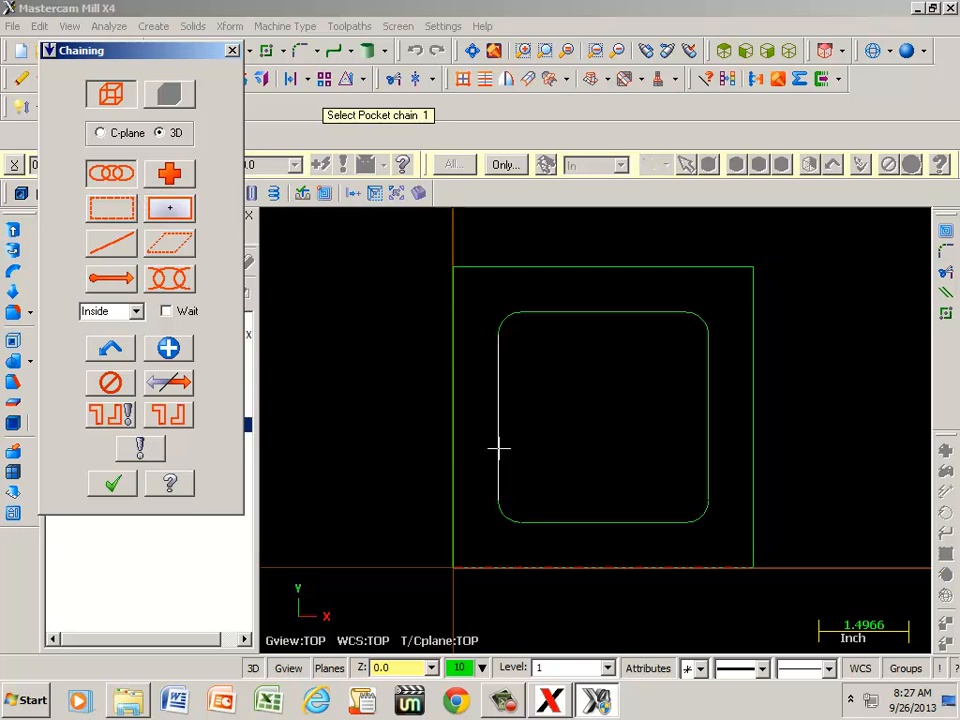
left_click(550, 521)
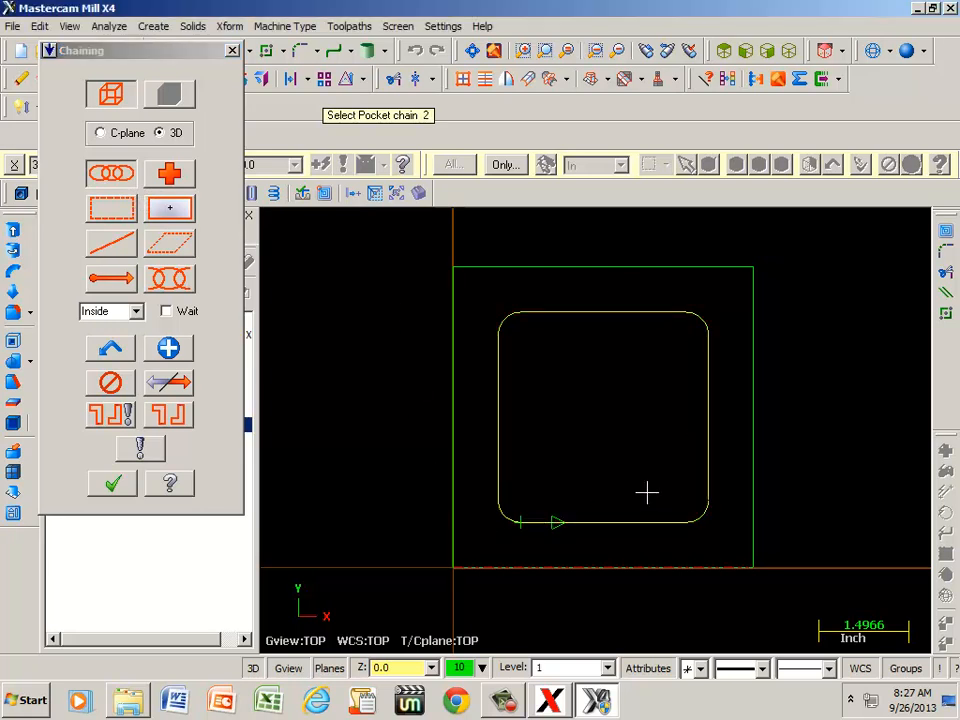
left_click(118, 486)
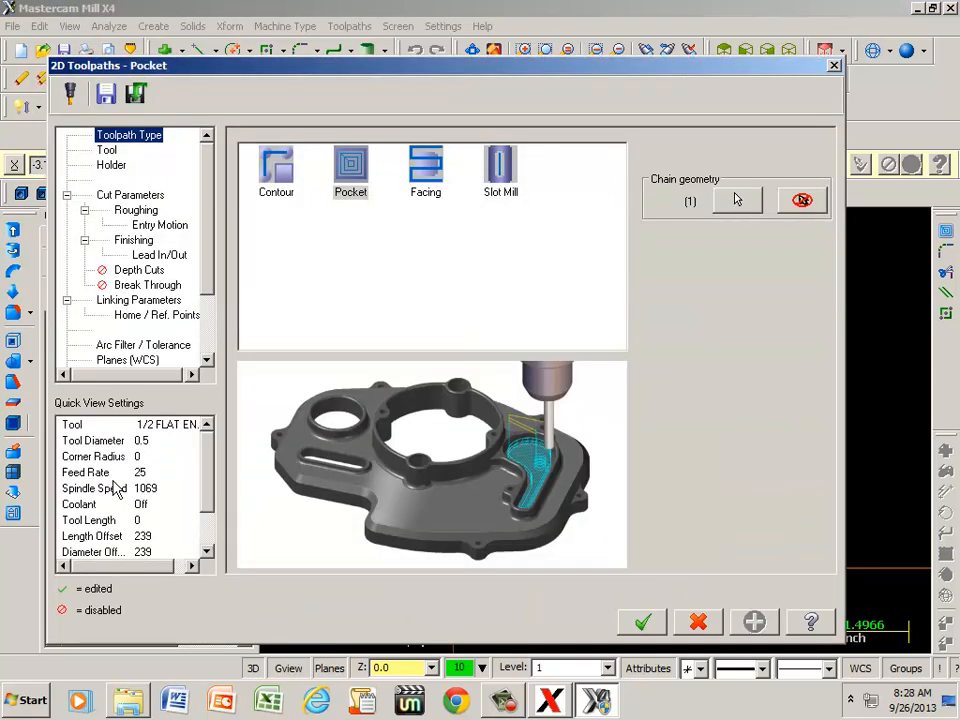
- Select the 3/4 flat endmill from the MILL_INCH tool library for the pocket toolpath
left_click(107, 151)
left_click_drag(510, 72, 524, 431)
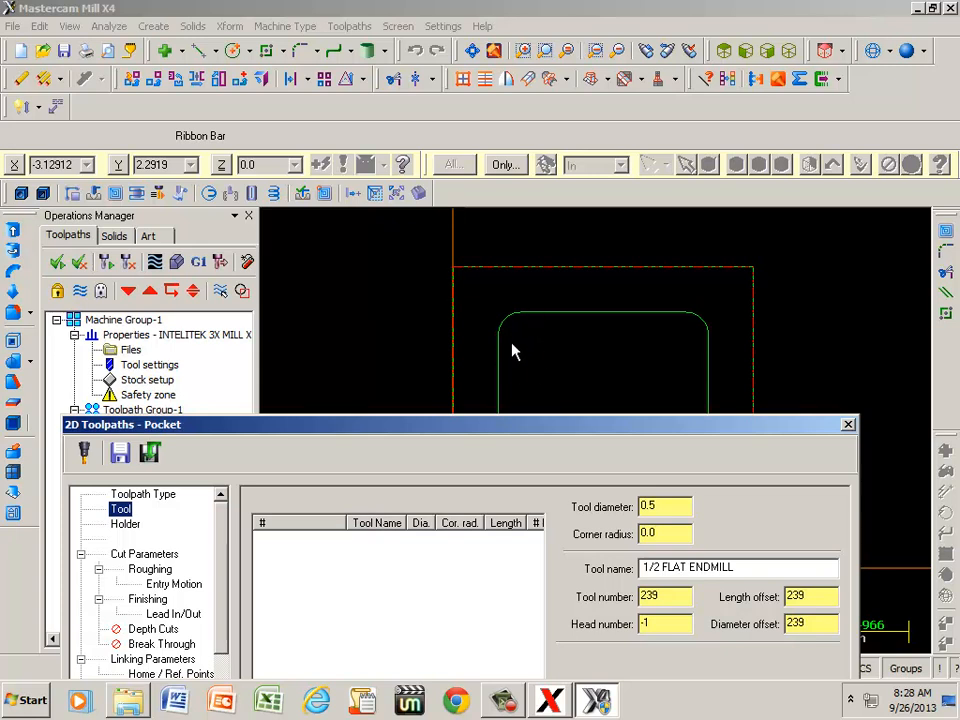
left_click_drag(530, 432, 510, 221)
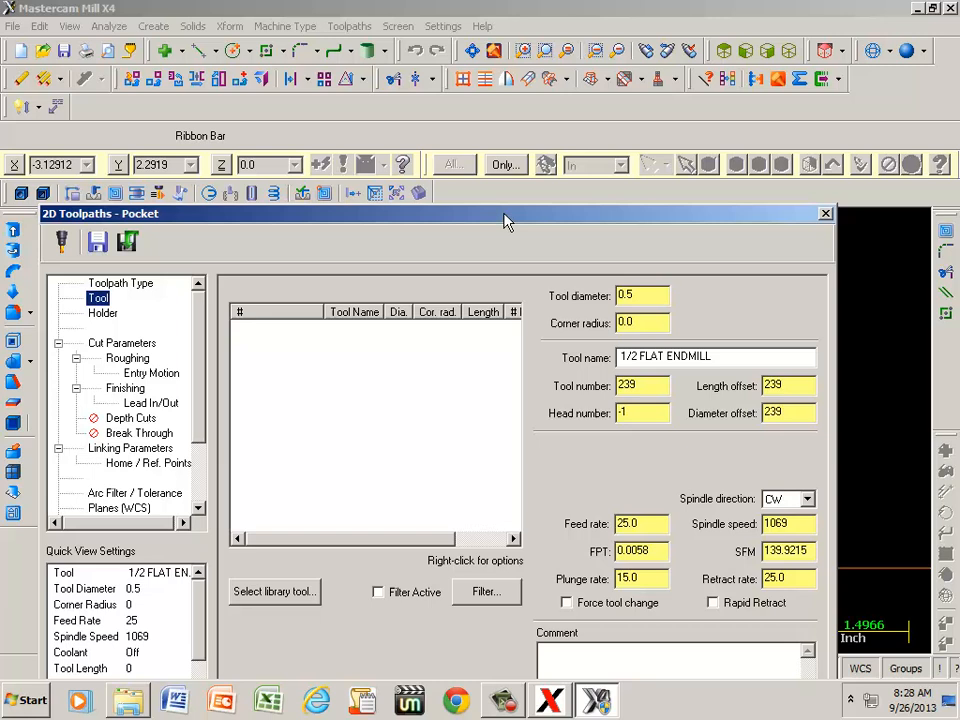
left_click(274, 592)
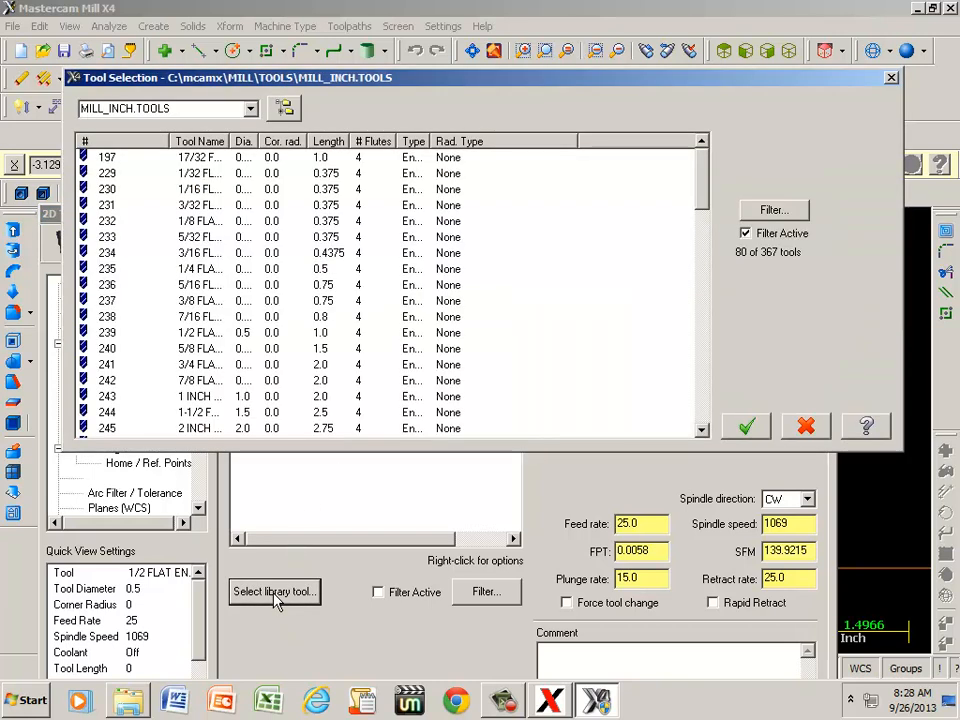
left_click(199, 368)
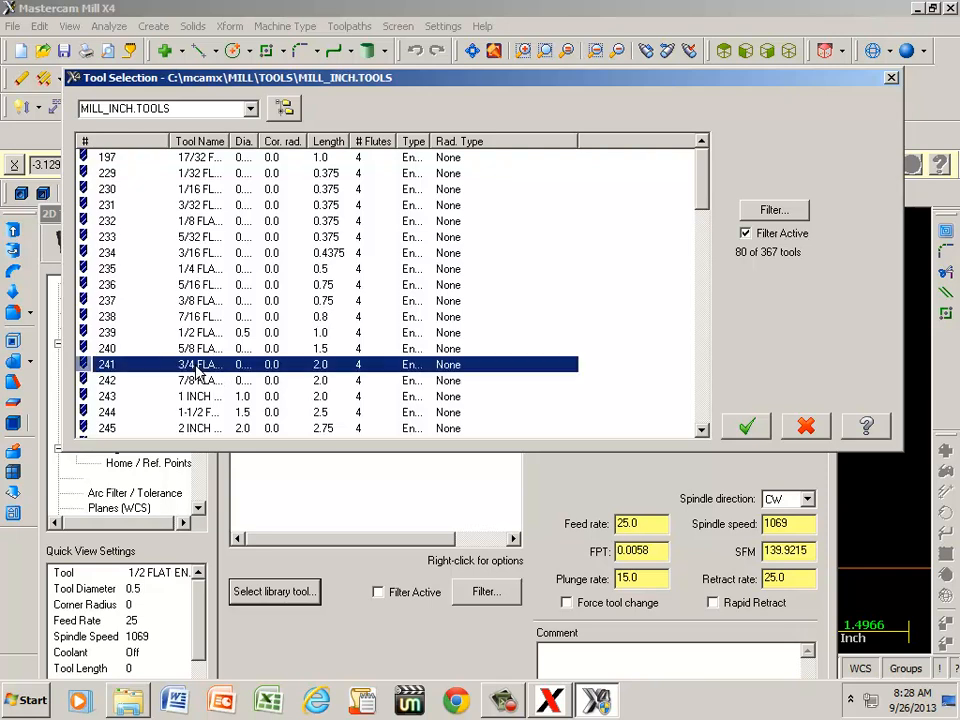
double_click(199, 368)
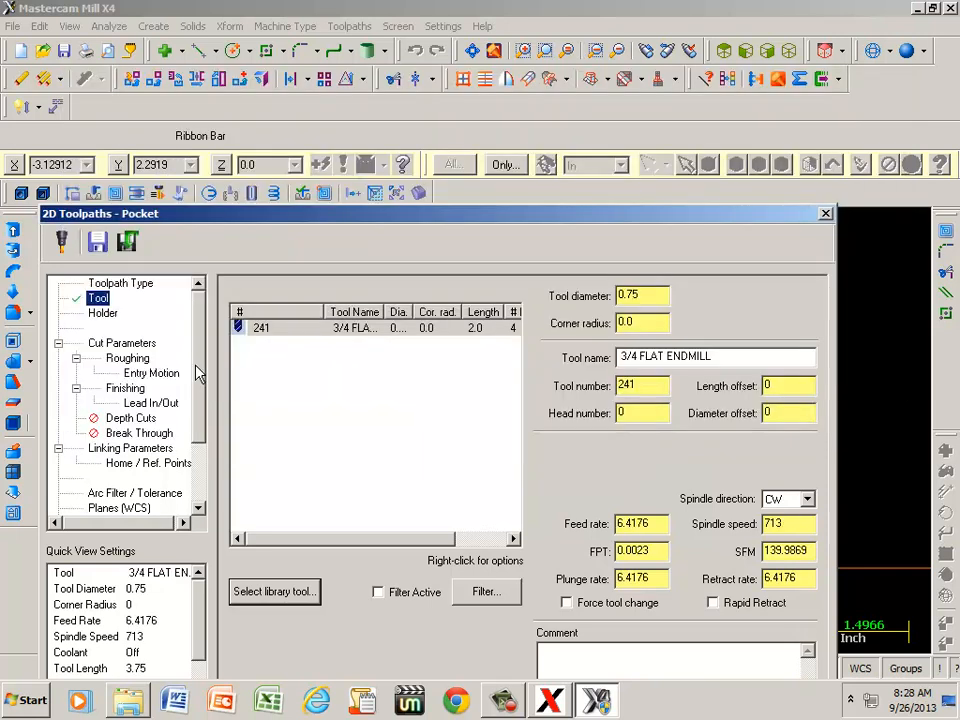
- Change the 3/4 flat endmill's tool number to 7 in its tool definition
double_click(265, 336)
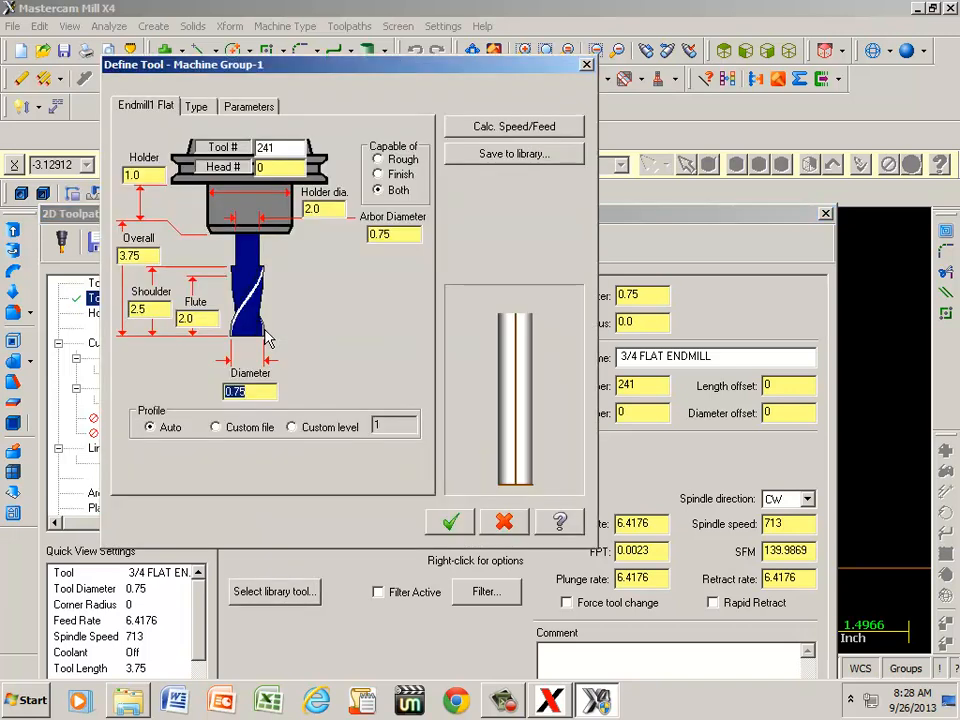
double_click(279, 149)
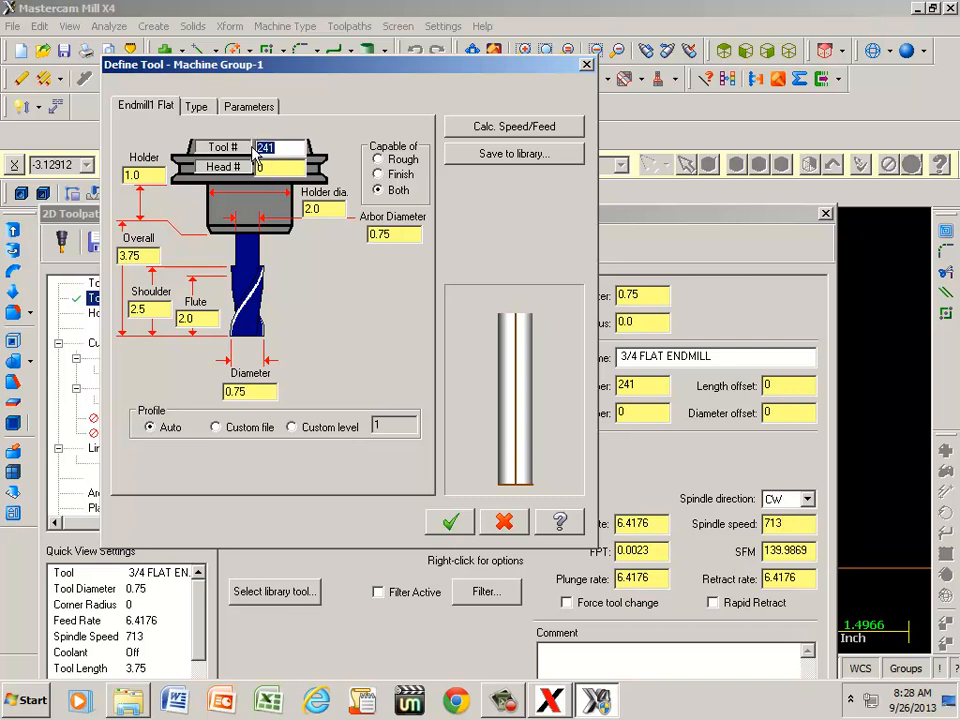
type("7")
left_click(248, 391)
left_click(450, 521)
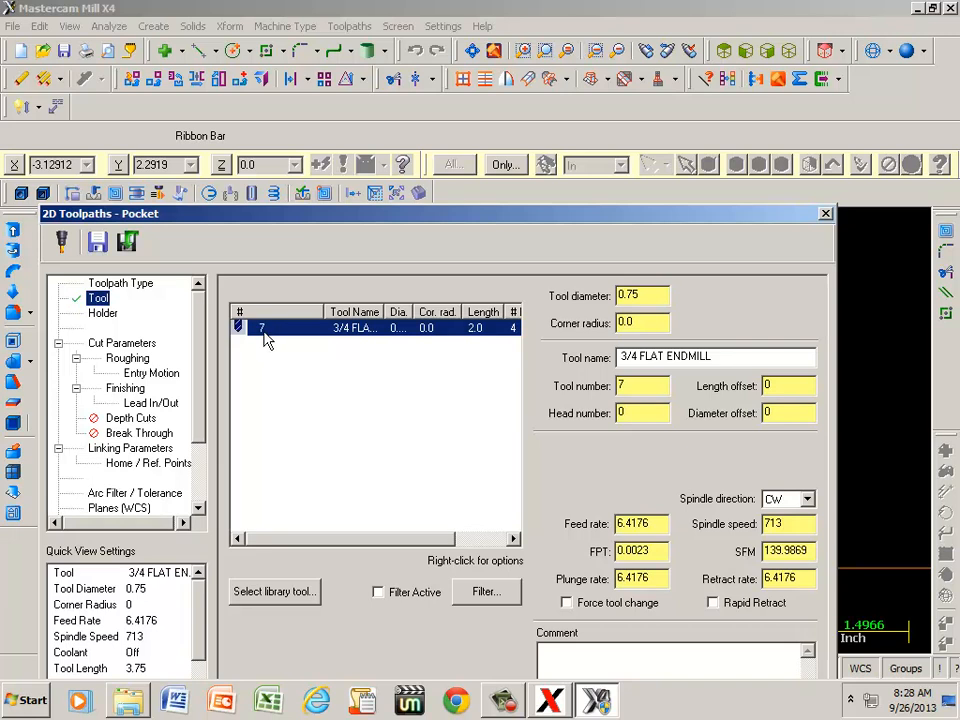
- Set the pocket's roughing cutting method to True Spiral
left_click(120, 345)
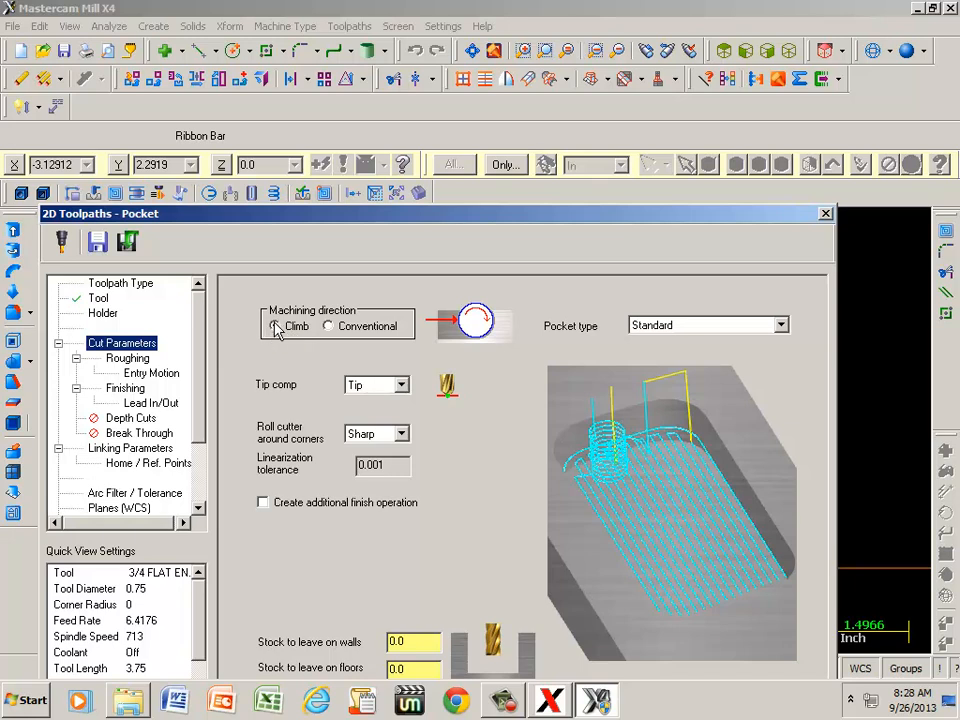
left_click(128, 358)
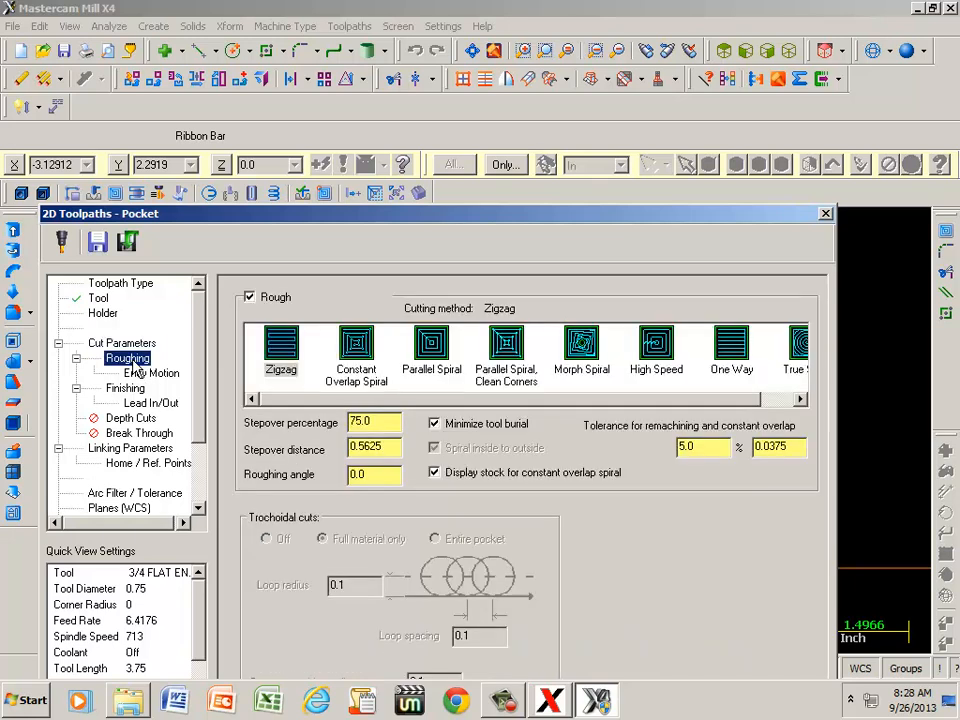
left_click_drag(309, 400, 387, 404)
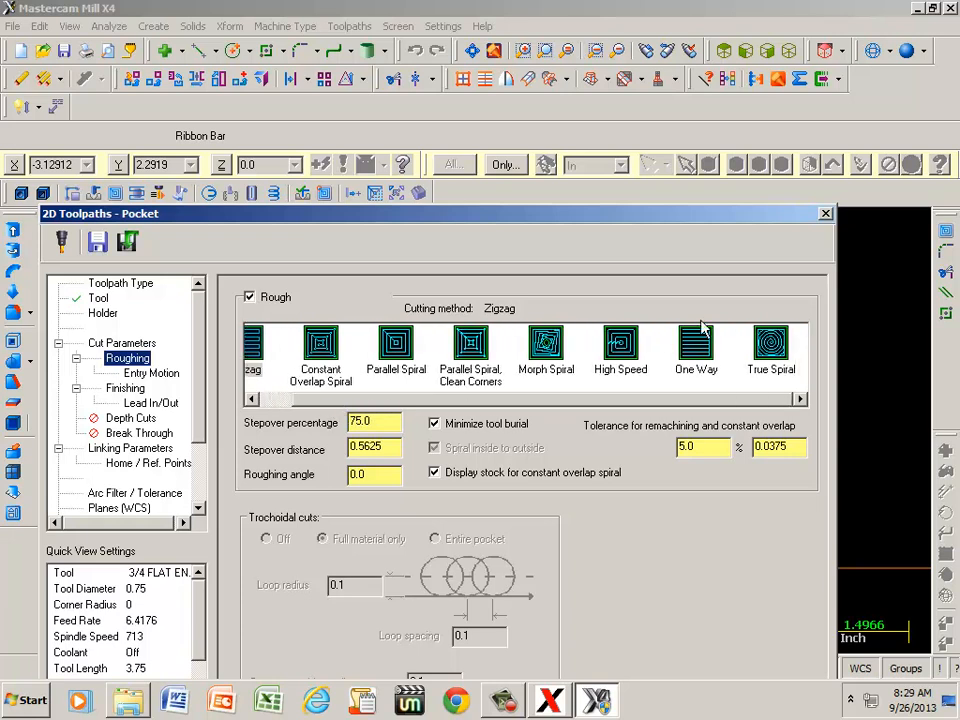
left_click(774, 346)
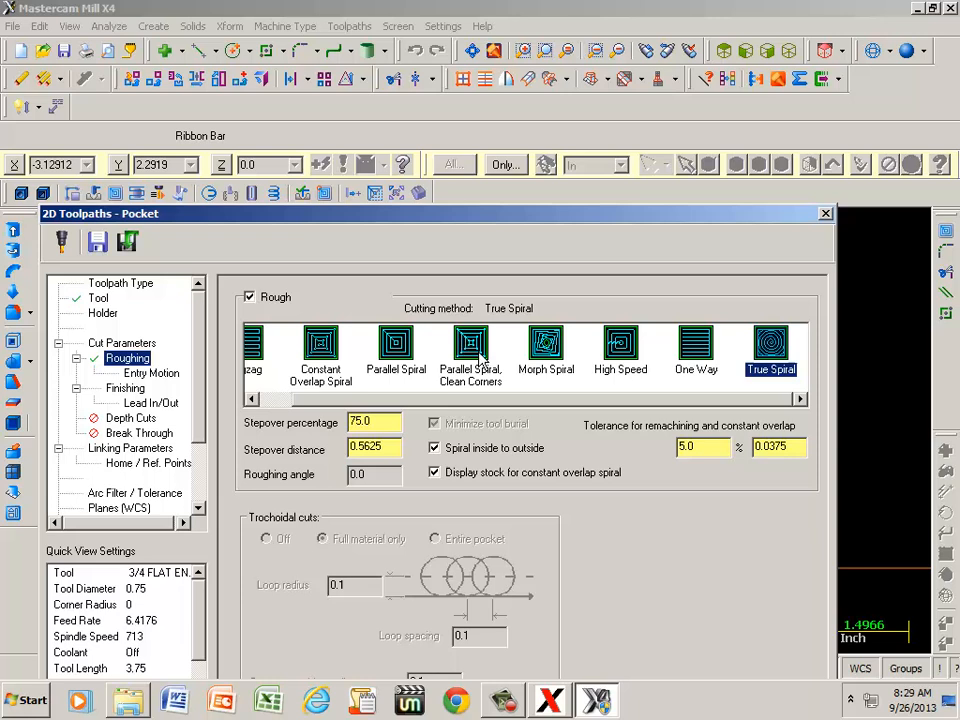
- Review the pocket's finishing and entry motion settings, and disable Lead In/Out
left_click(128, 389)
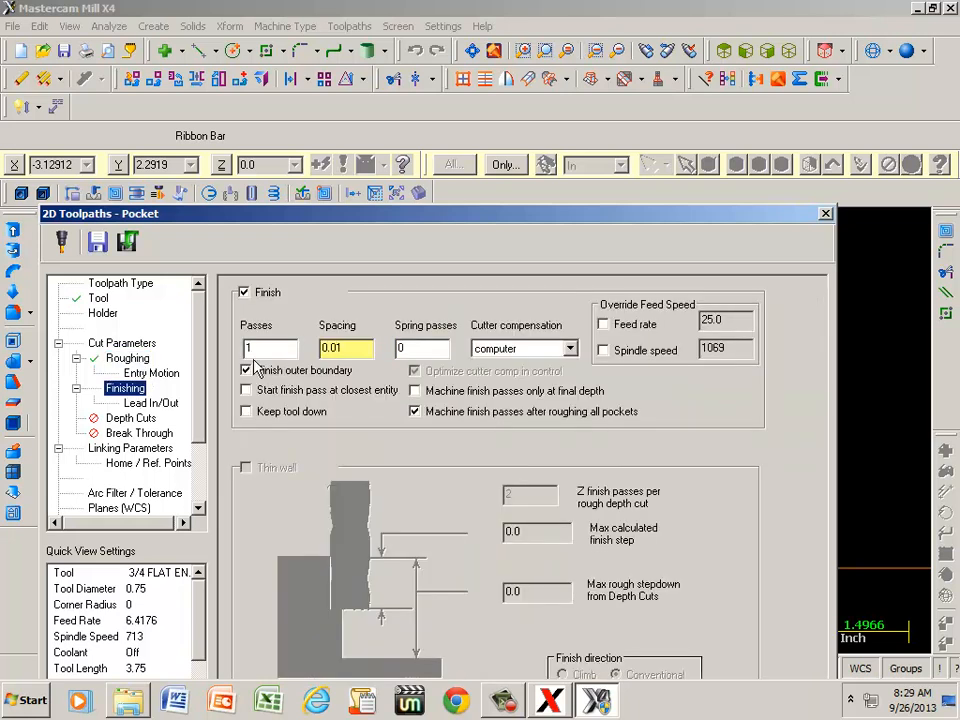
left_click(152, 373)
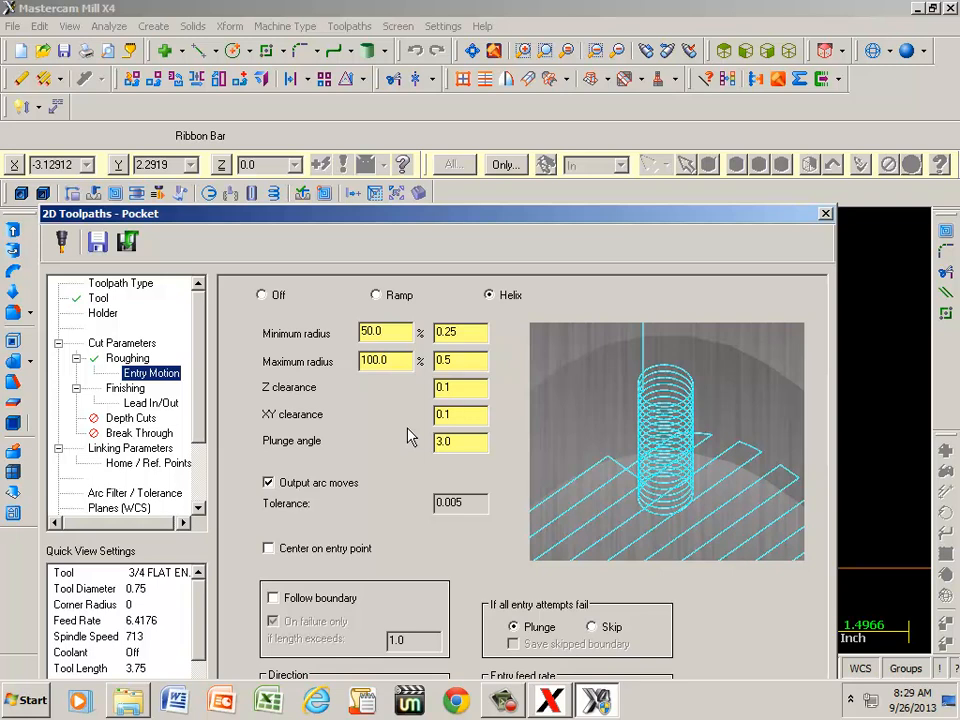
left_click(128, 389)
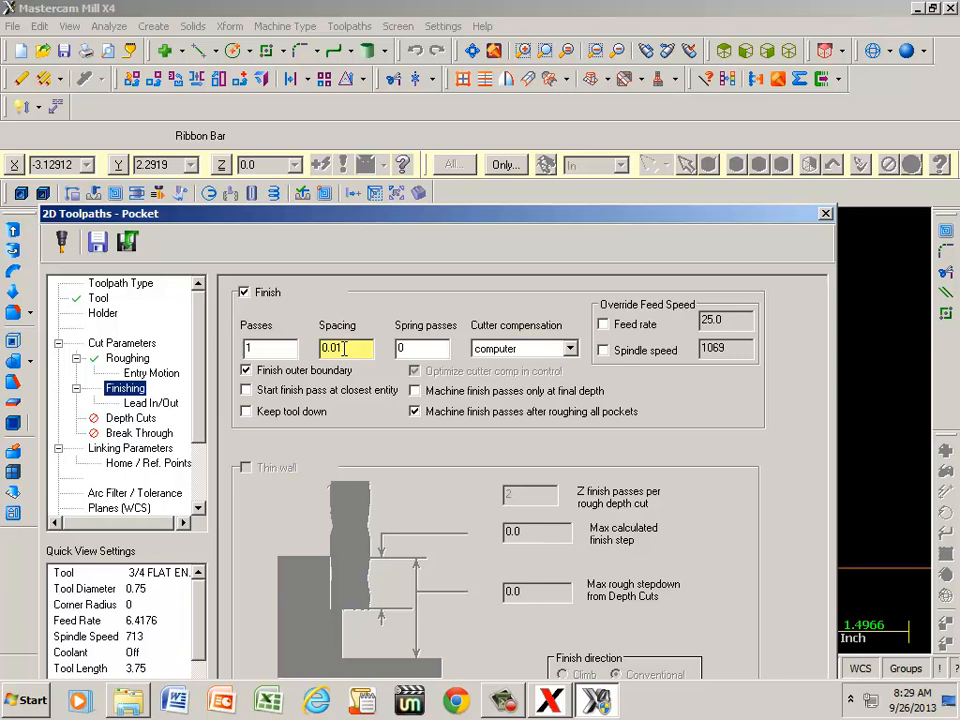
left_click(158, 402)
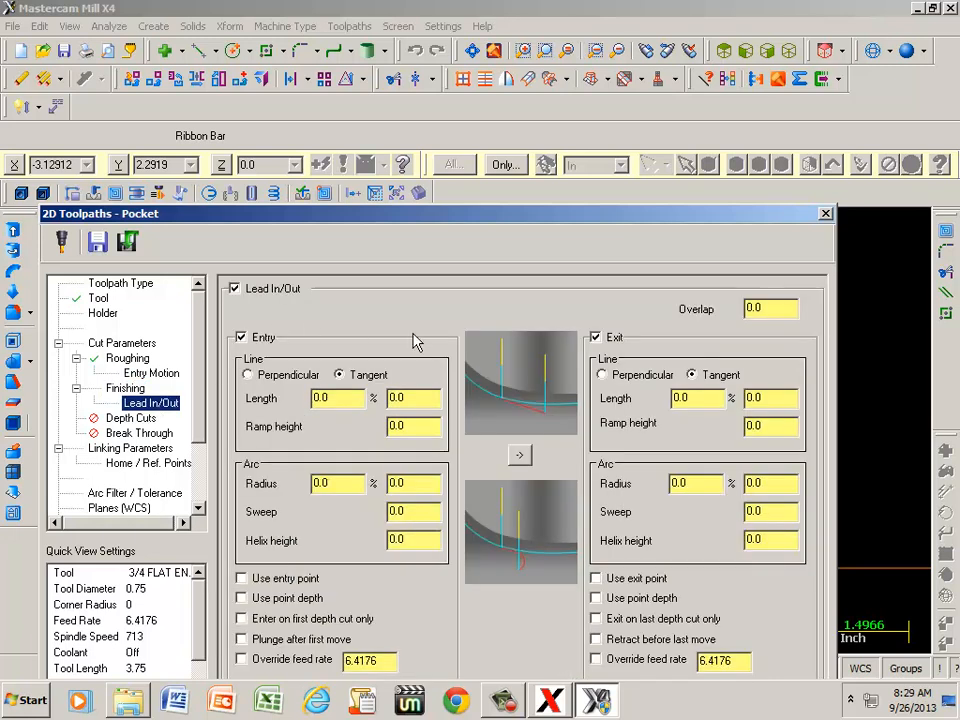
left_click_drag(480, 225, 480, 100)
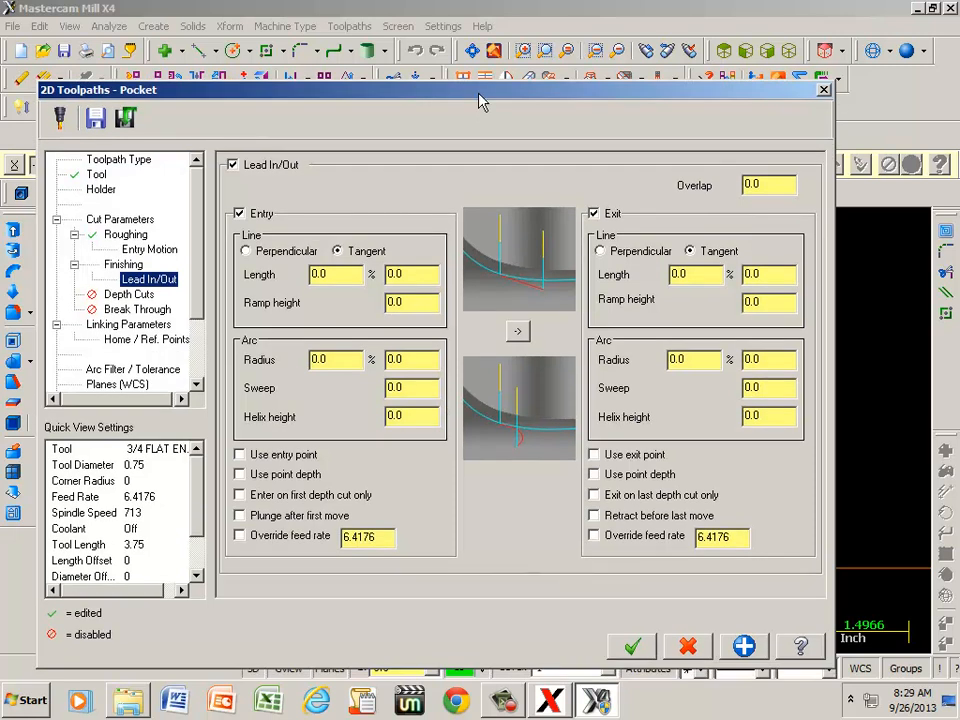
left_click_drag(551, 101, 358, 484)
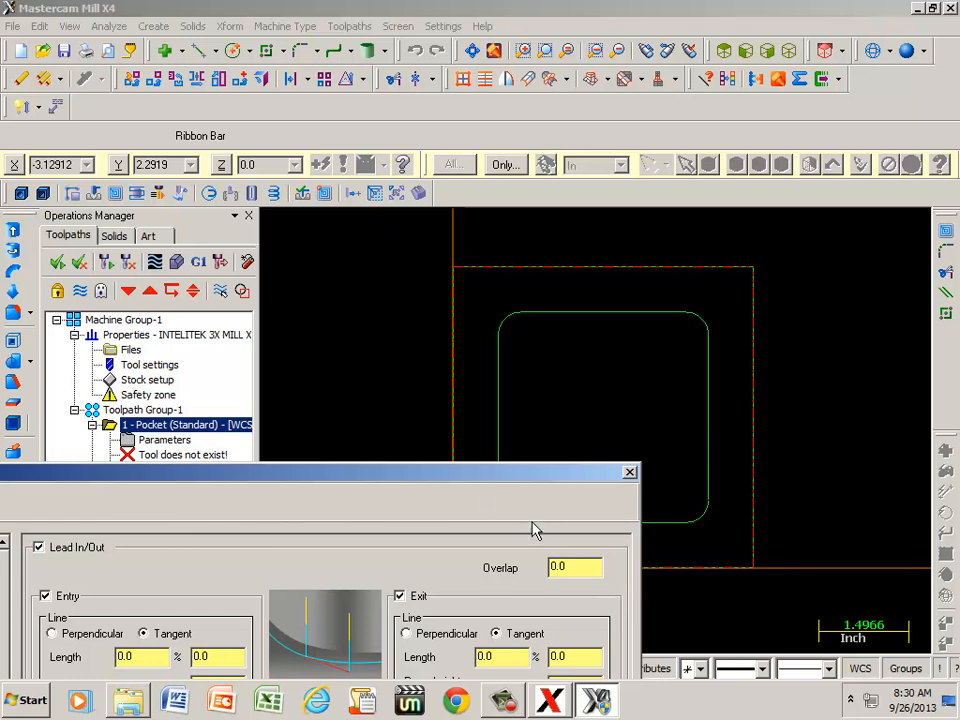
left_click_drag(574, 478, 586, 169)
left_click_drag(248, 159, 420, 126)
left_click(233, 197)
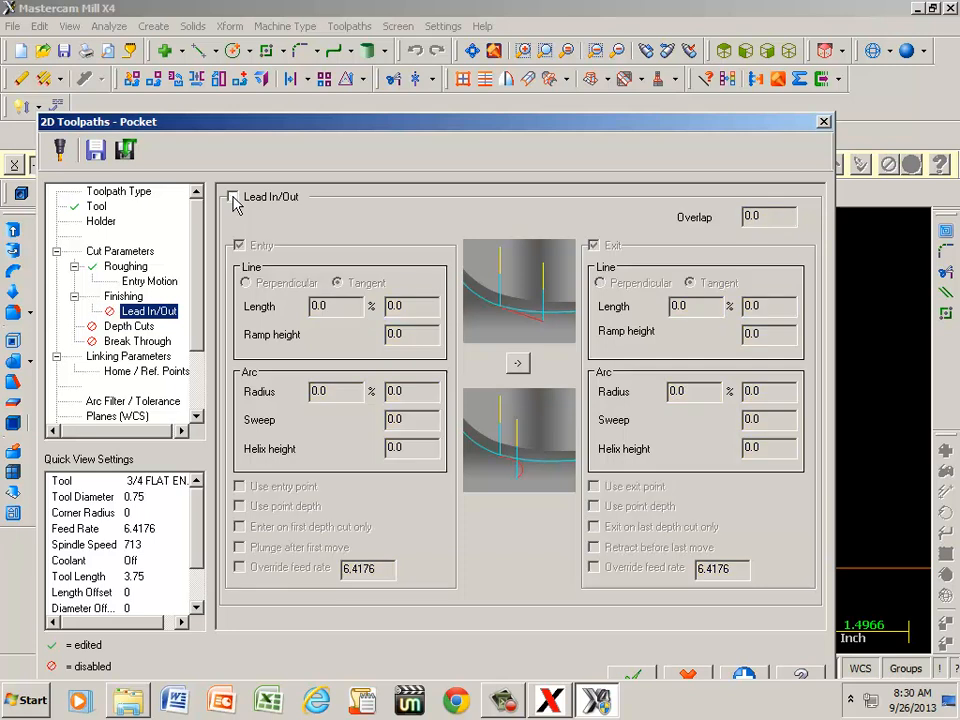
- Enable depth cuts for the pocket with a max rough step of .100
left_click(120, 328)
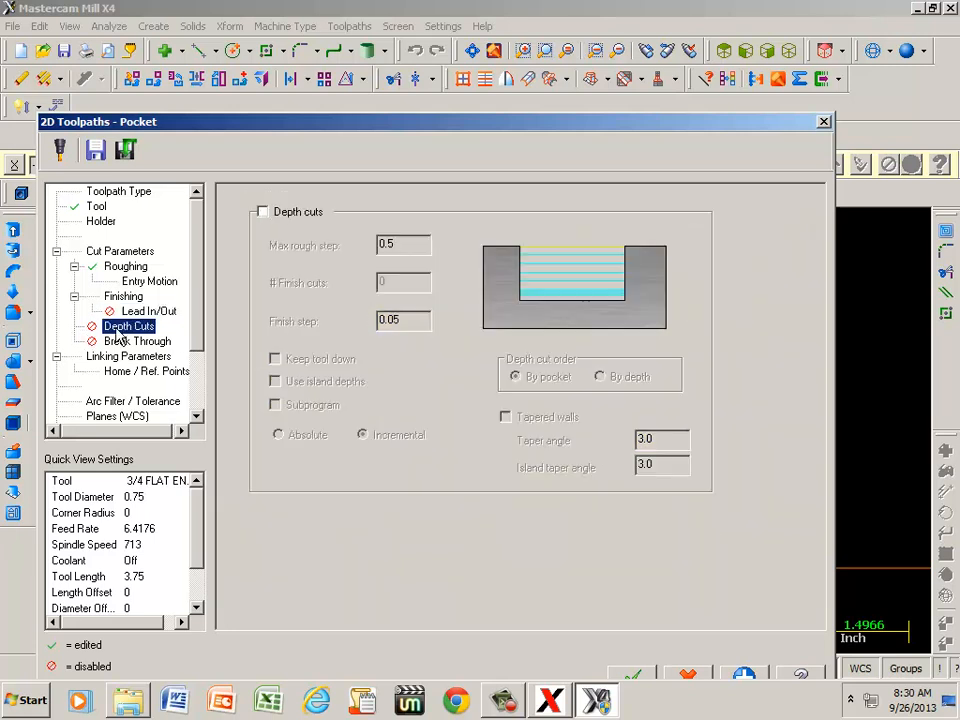
left_click(262, 212)
left_click_drag(399, 244, 336, 229)
type(".1")
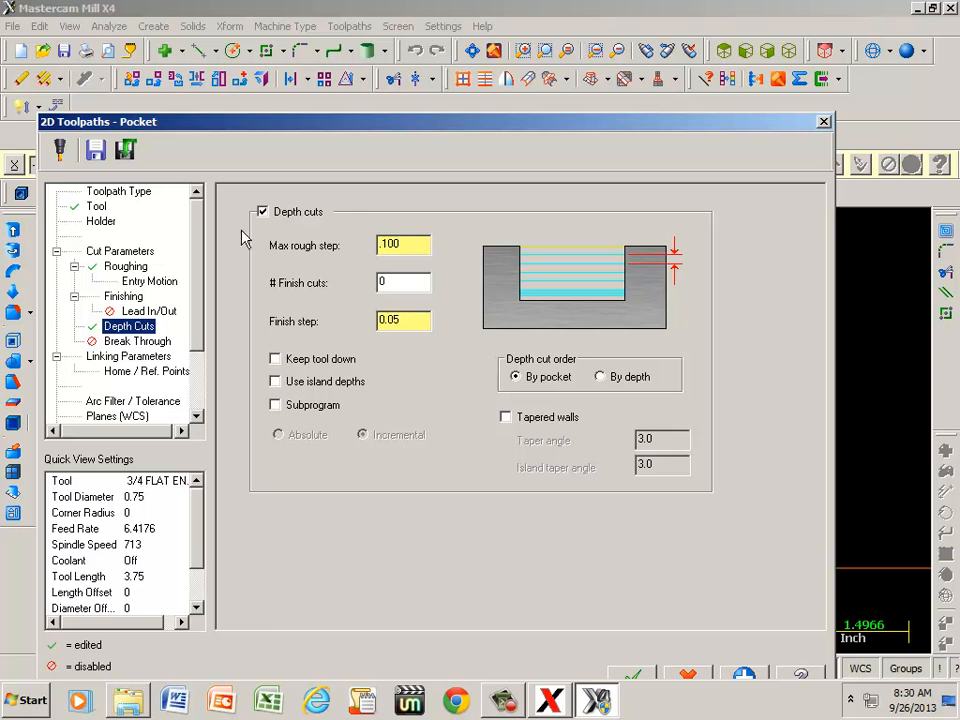
- Set the pocket's depth to -.75 in the linking parameters
left_click(126, 358)
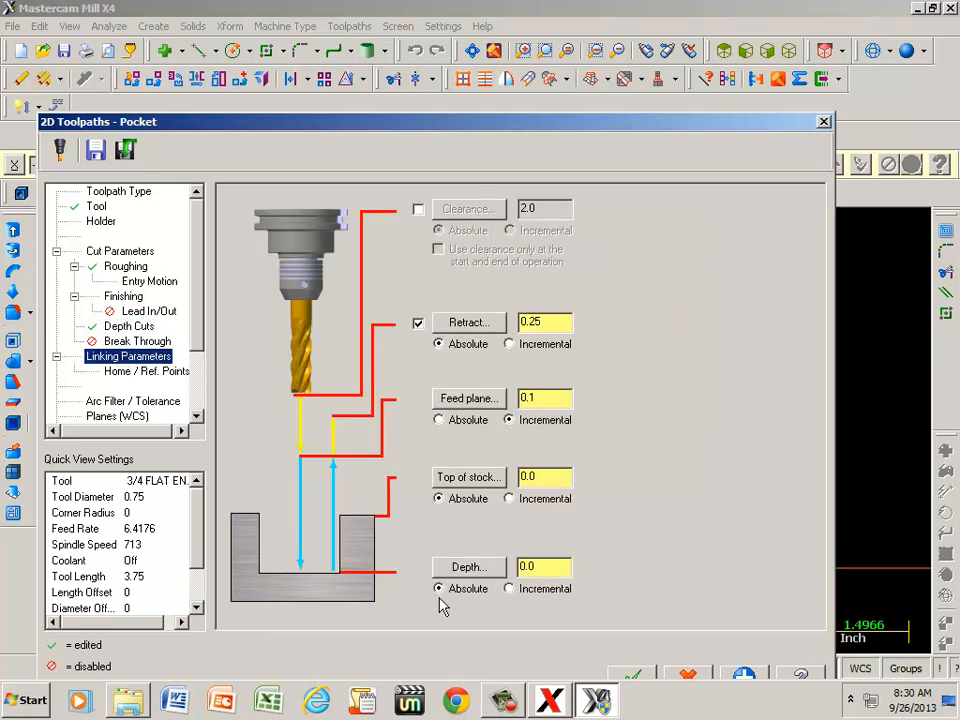
double_click(546, 568)
type("-.75")
- Turn flood coolant on for the pocket and accept the parameters to generate the toolpath
scroll(199, 345, "down", 2)
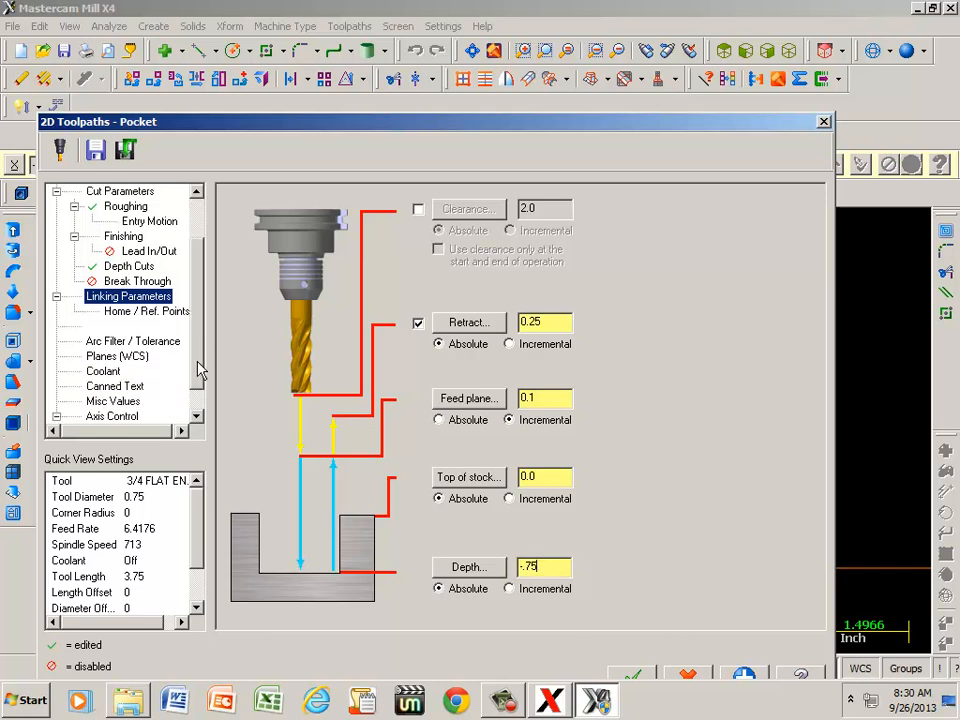
left_click(117, 372)
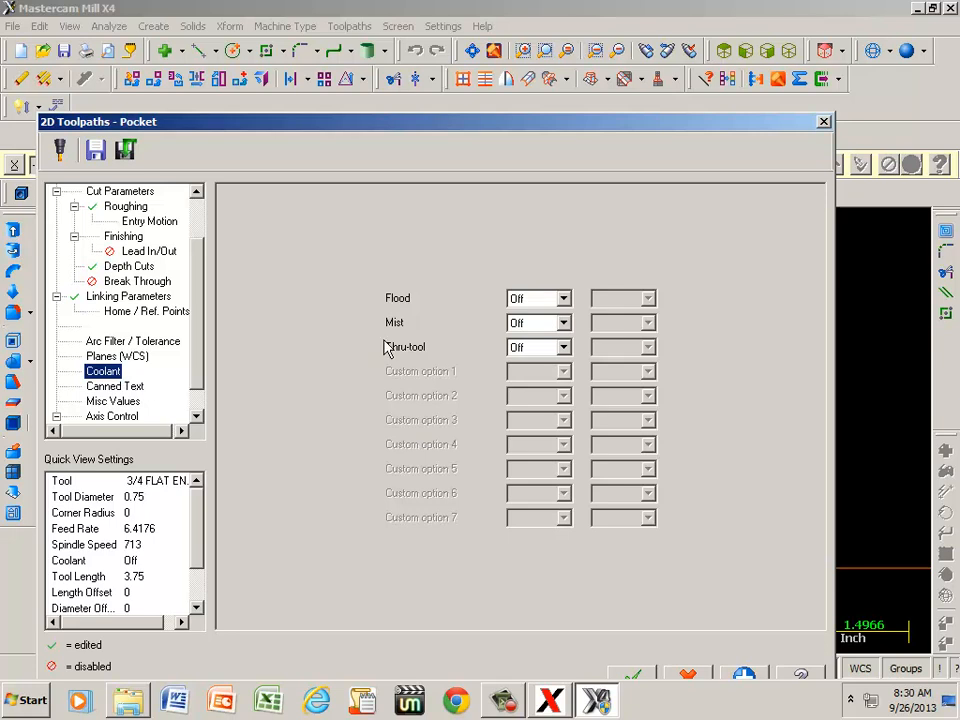
left_click(563, 299)
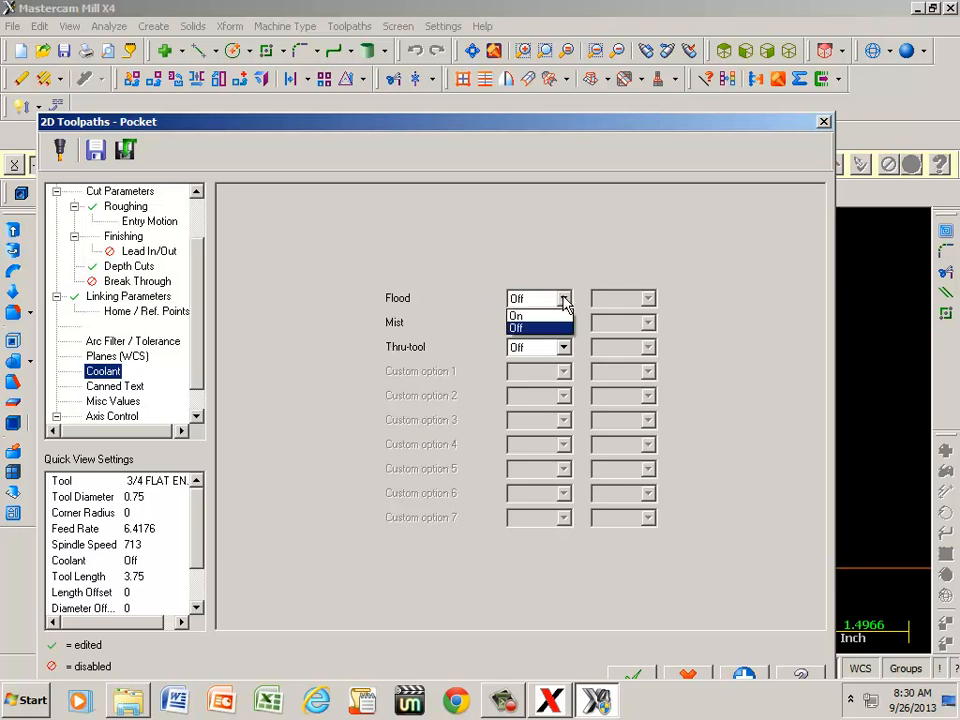
left_click(537, 316)
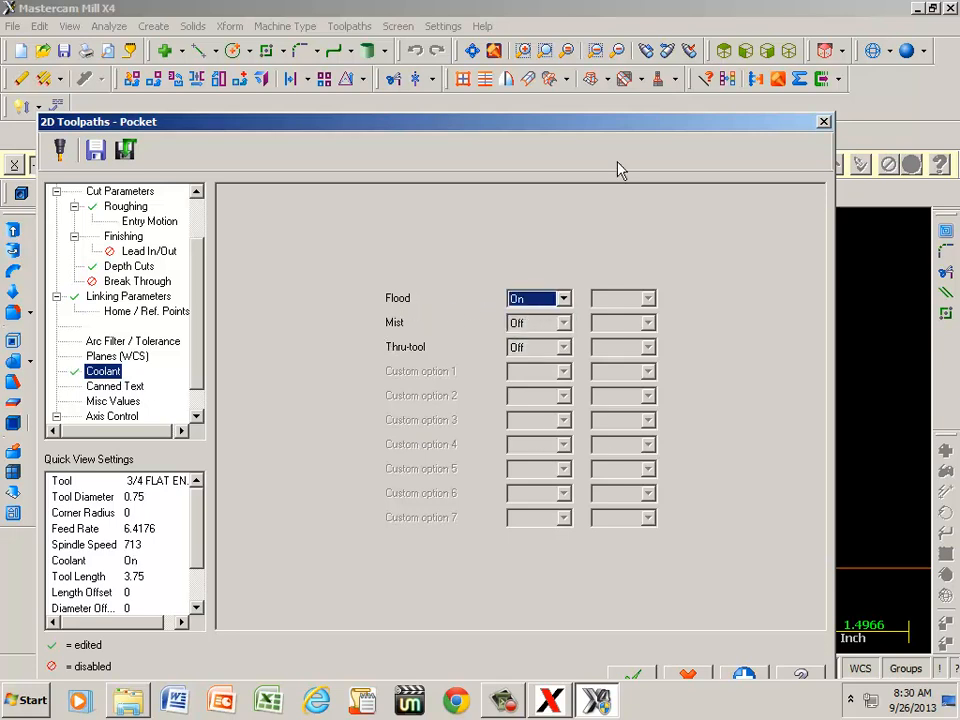
left_click_drag(641, 126, 631, 24)
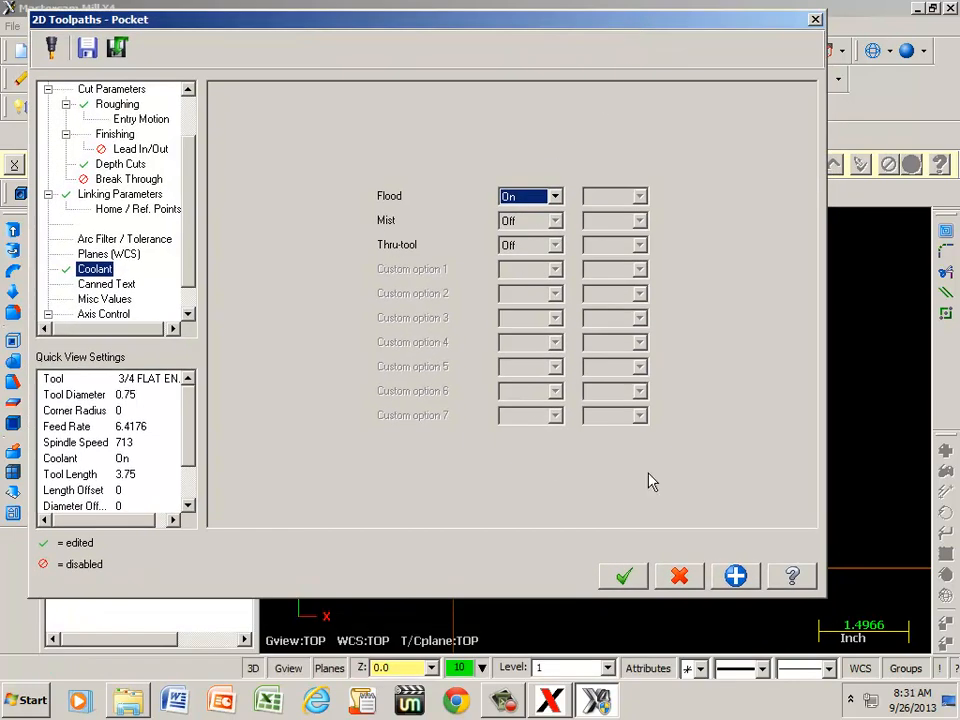
left_click(623, 576)
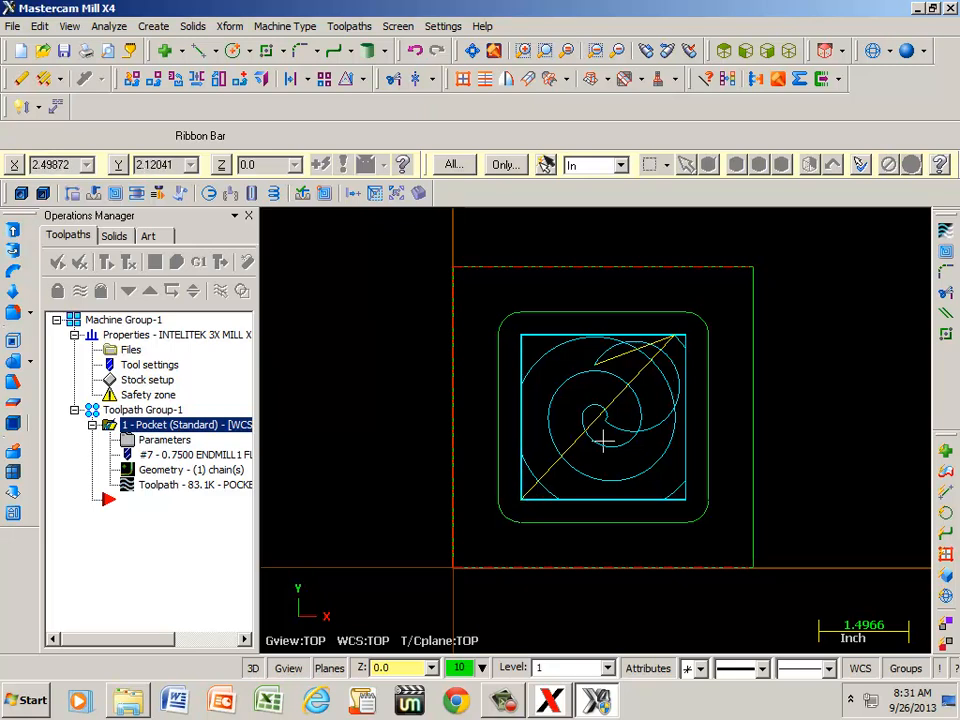
- Hide the pocket's toolpath display and show the whole stock in an isometric view
key("alt+t")
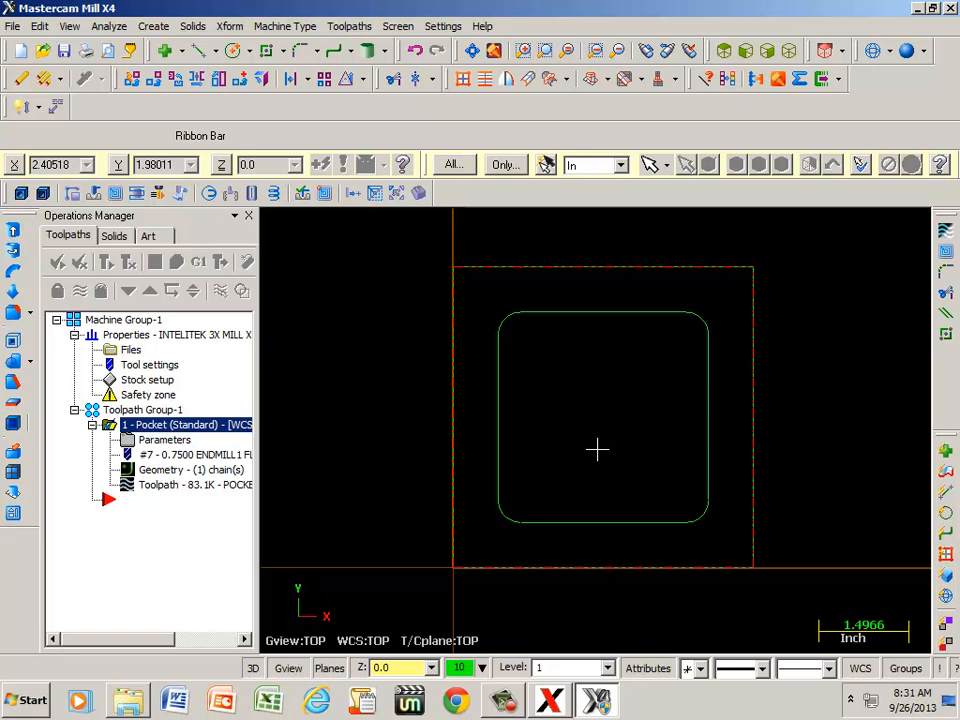
left_click(789, 51)
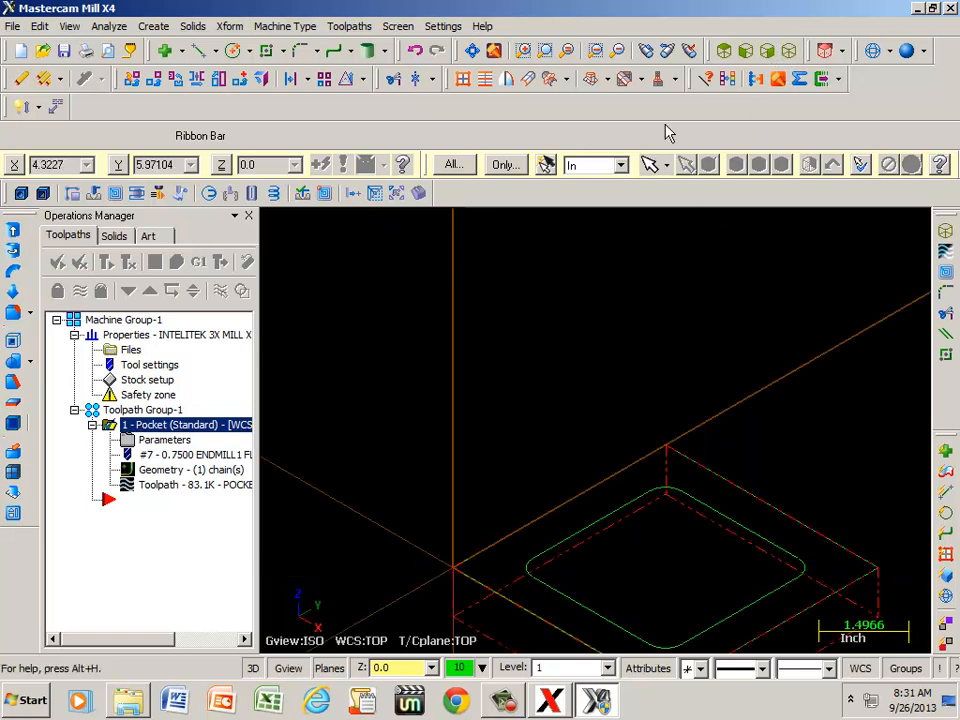
key("alt+F1")
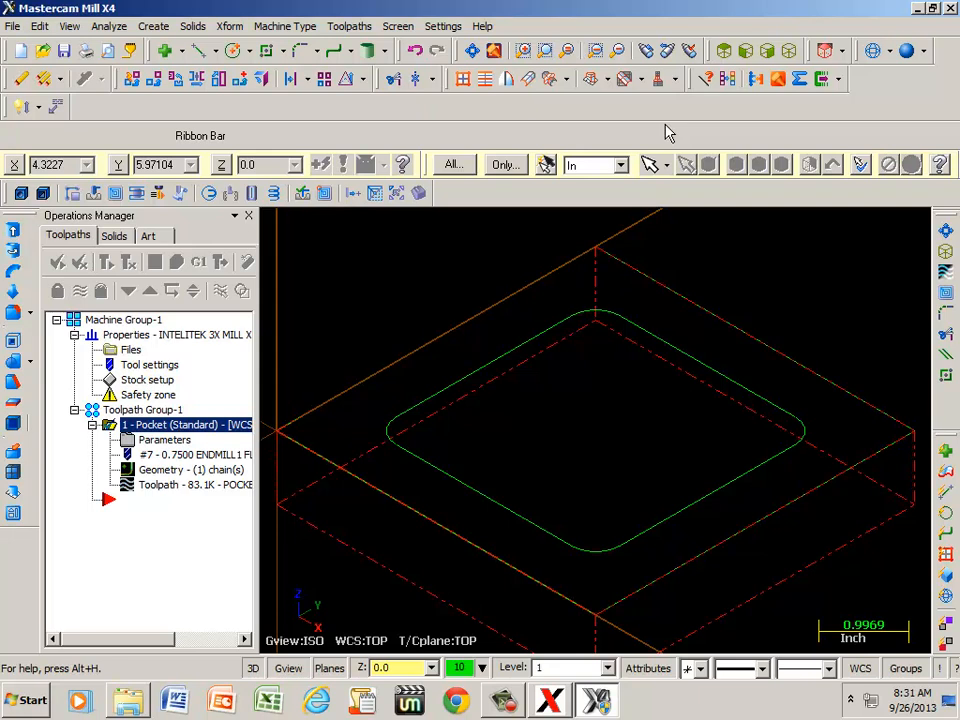
key("alt+F2")
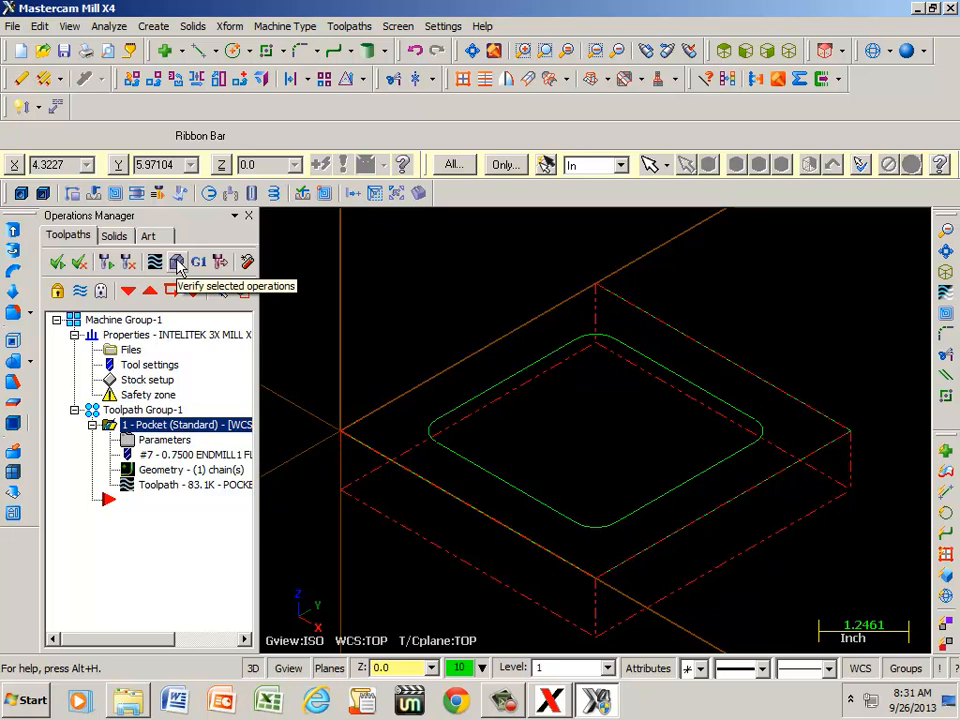
- Run the Verify simulation of the pocket operation, inspect the machined corner from a rotated view, and return to the isometric view
left_click(177, 263)
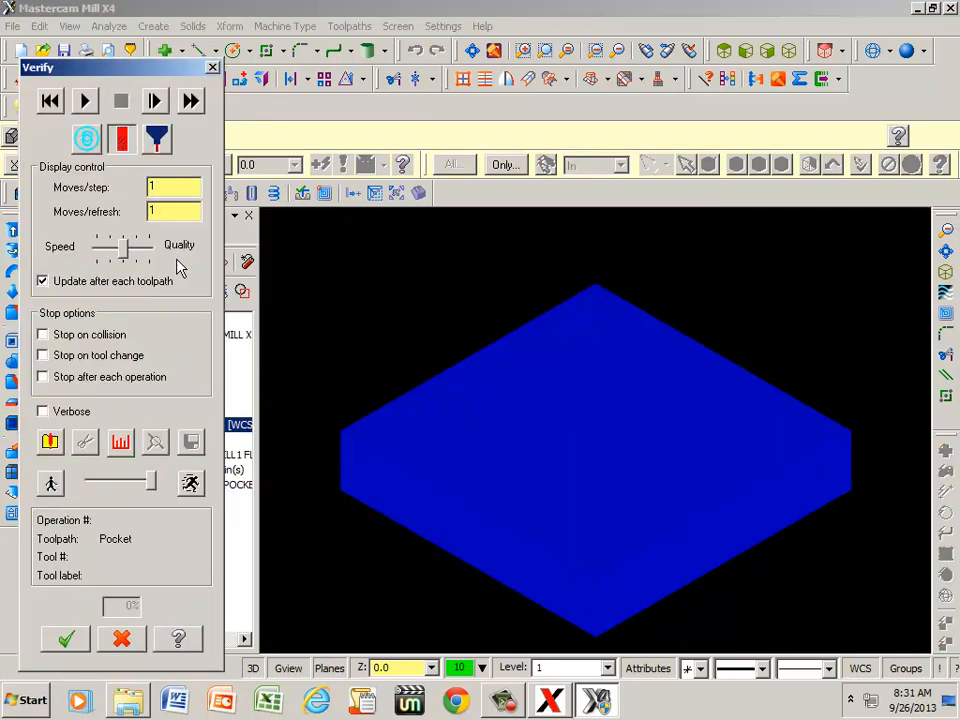
left_click(86, 101)
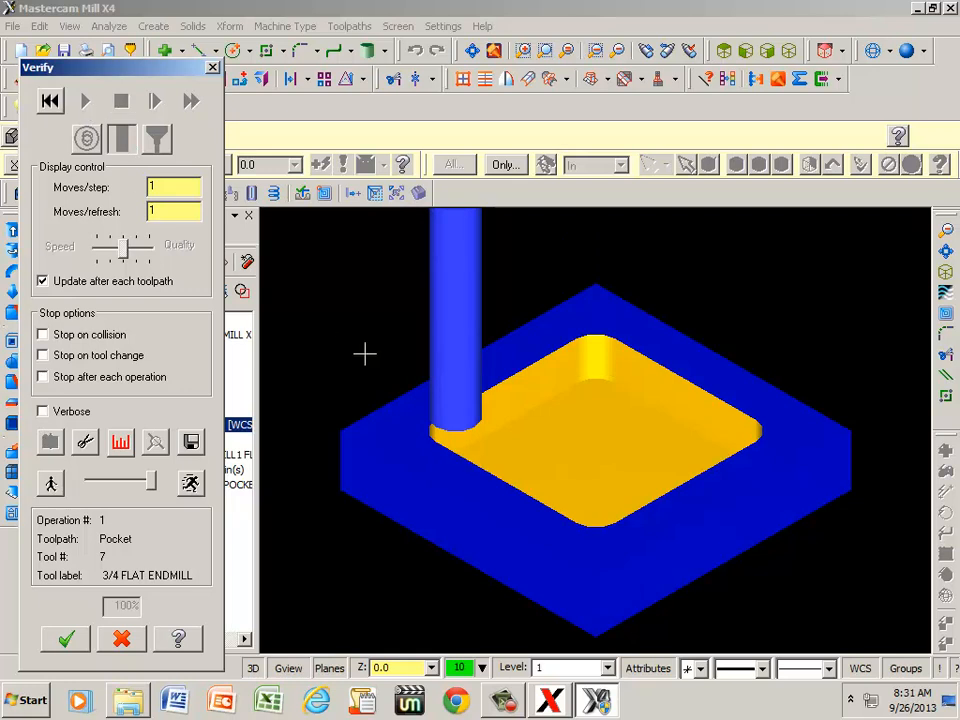
right_click(363, 297)
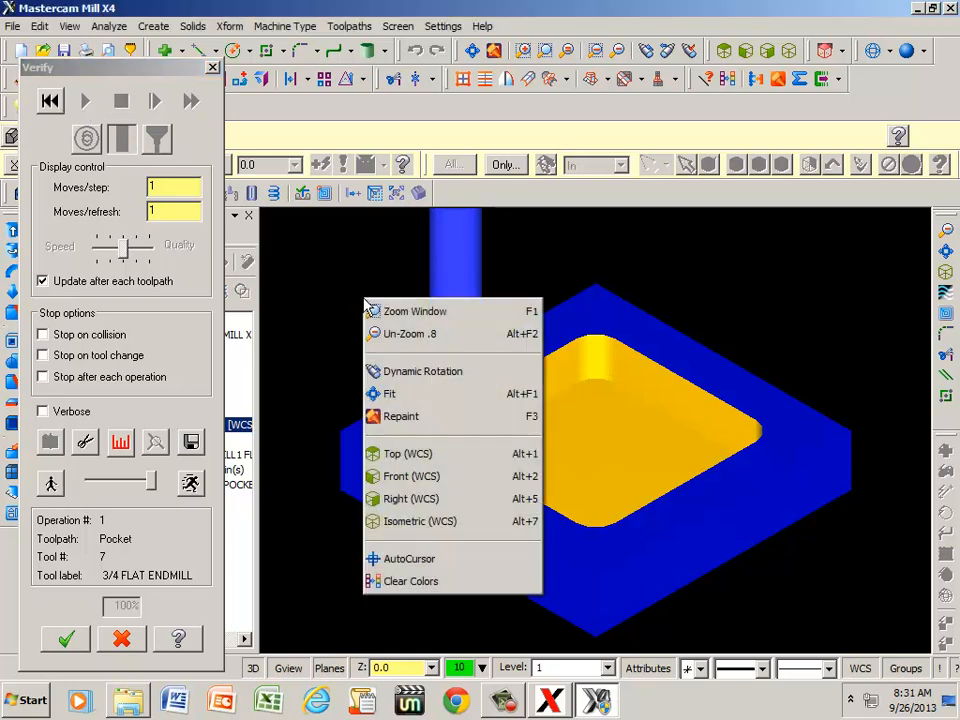
left_click(391, 372)
left_click(416, 478)
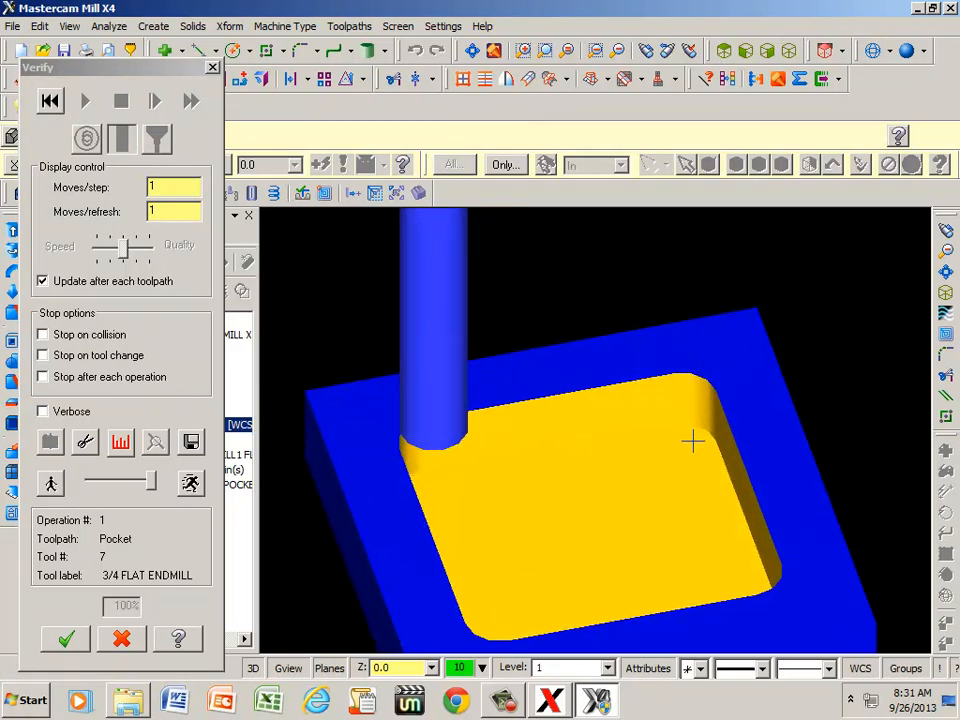
scroll(693, 441, "up", 5)
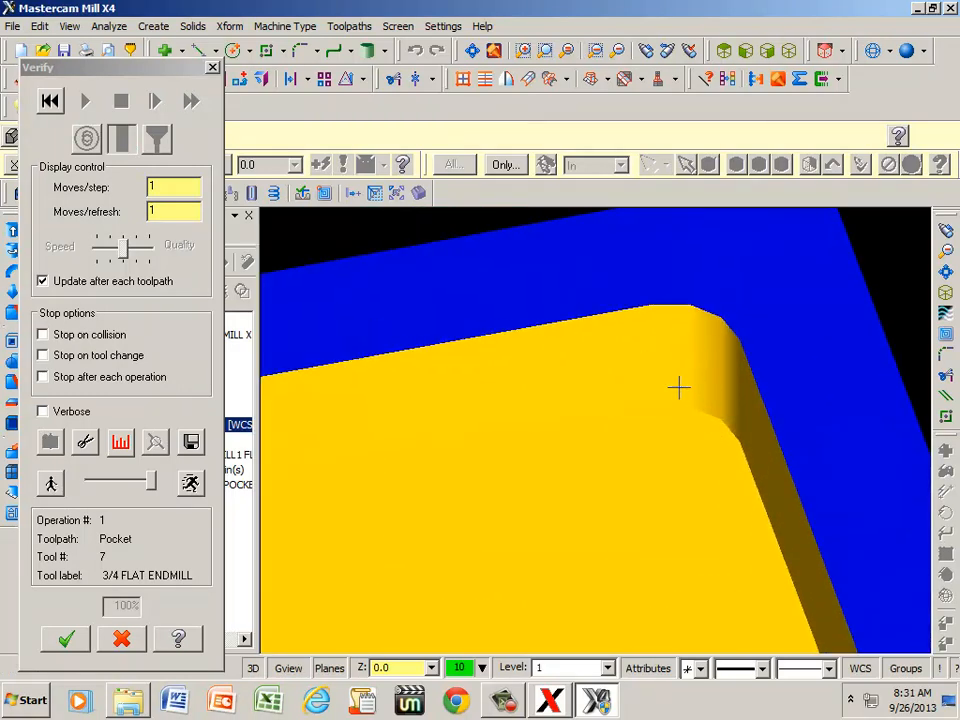
scroll(690, 388, "down", 5)
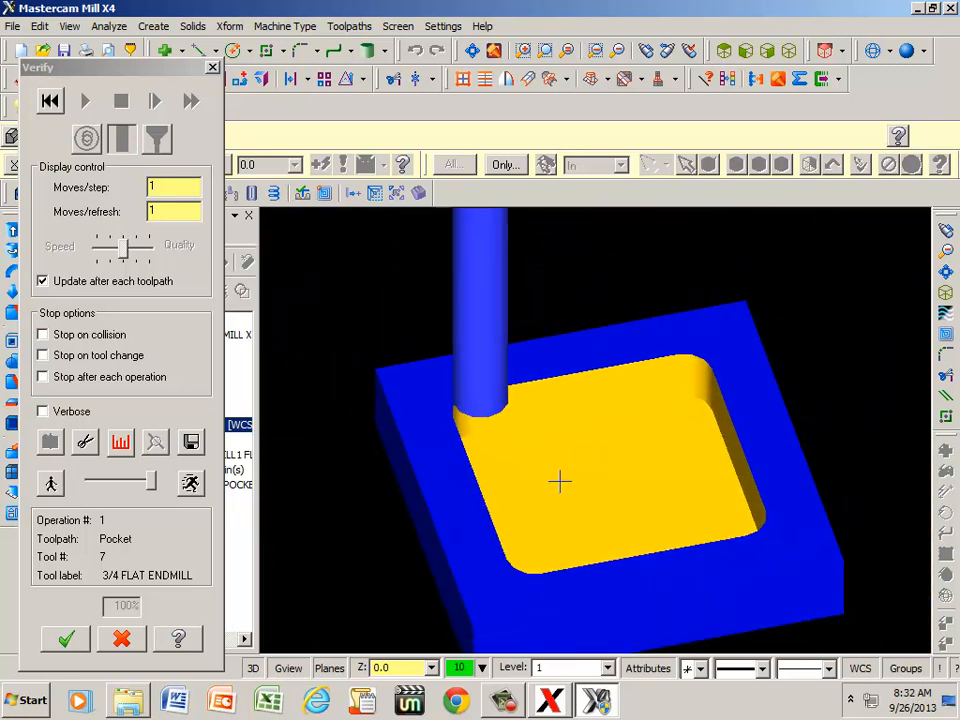
left_click(67, 640)
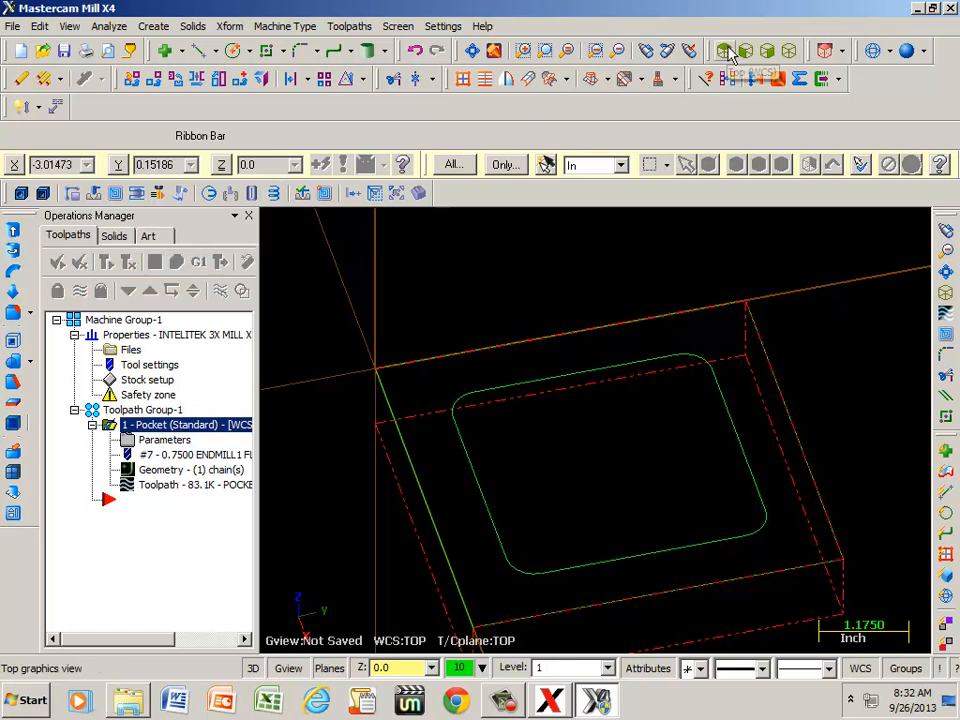
left_click(789, 50)
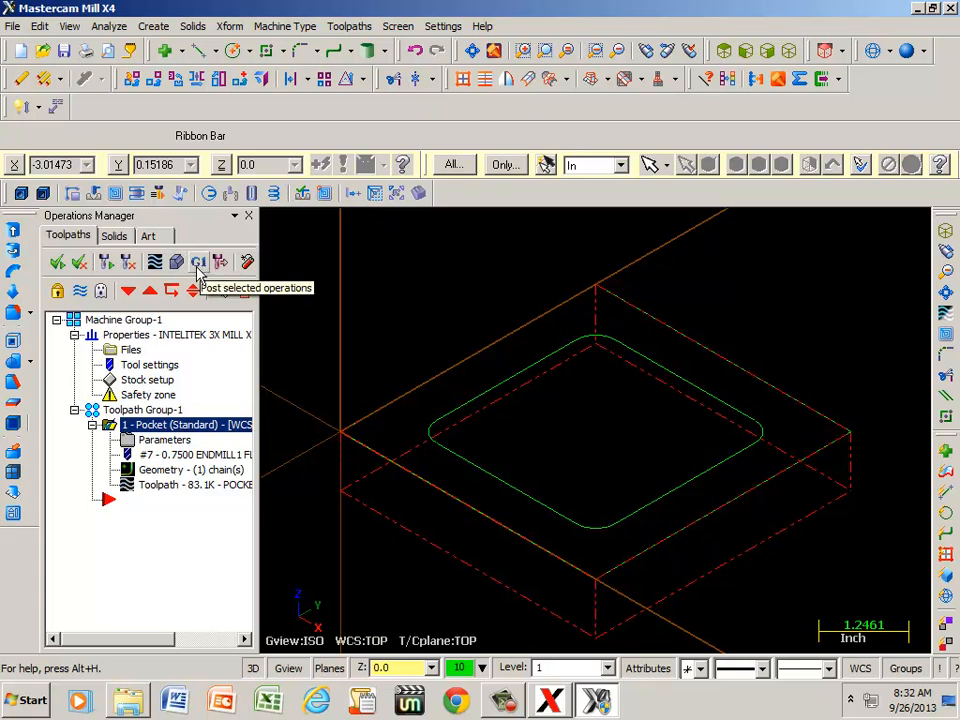
- Post the pocket operation to an NC file and save it as POCKET.NC in C:\MCAMX\MILL\NC
left_click(199, 263)
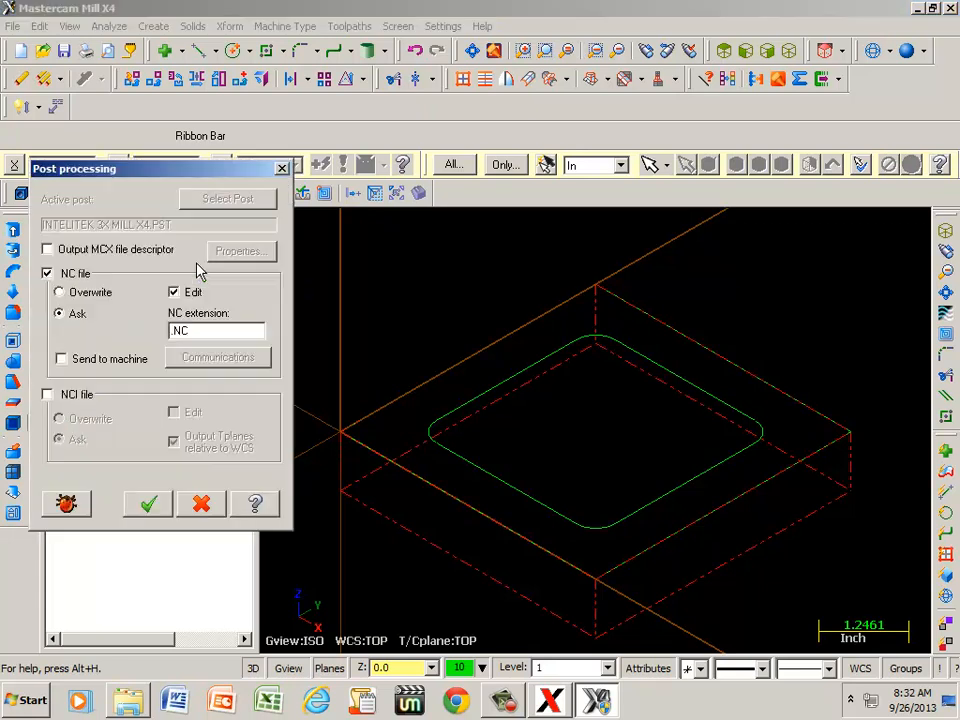
left_click(148, 505)
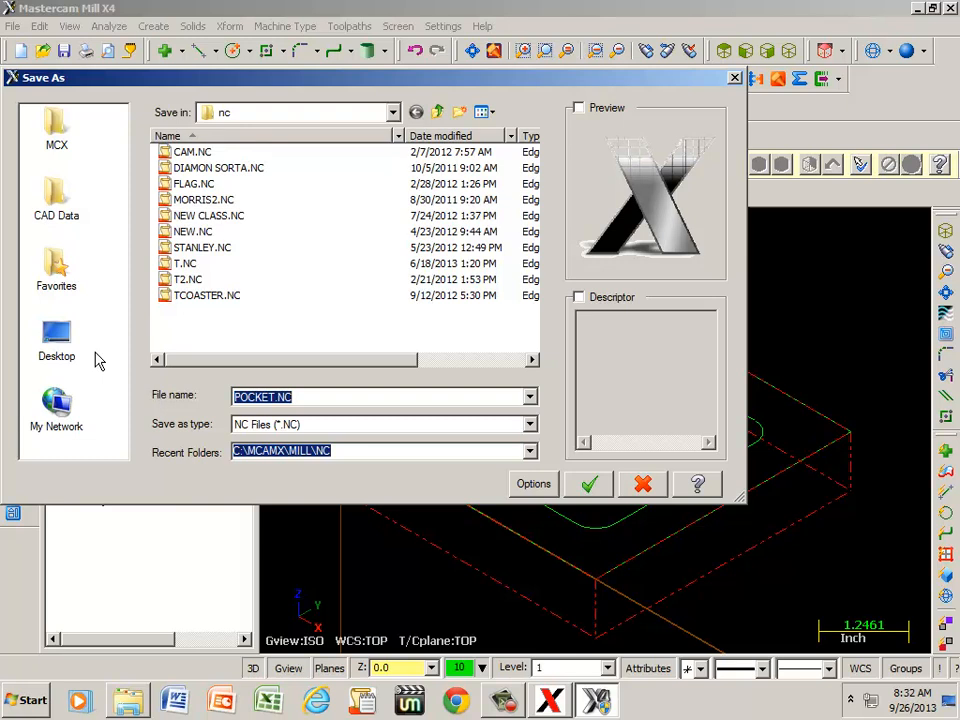
left_click(394, 113)
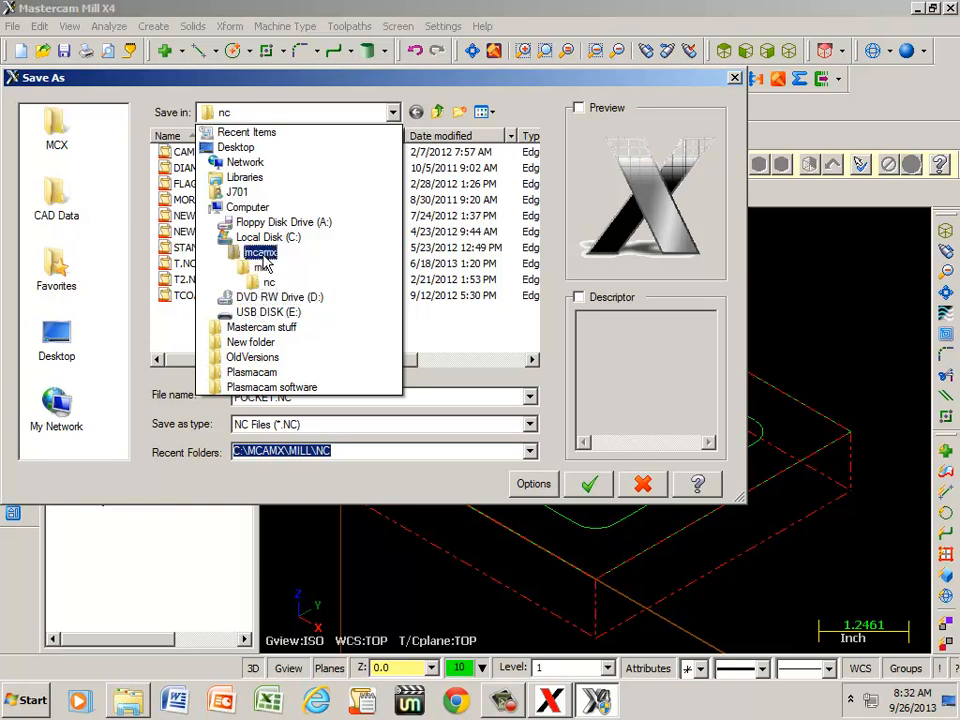
left_click(392, 115)
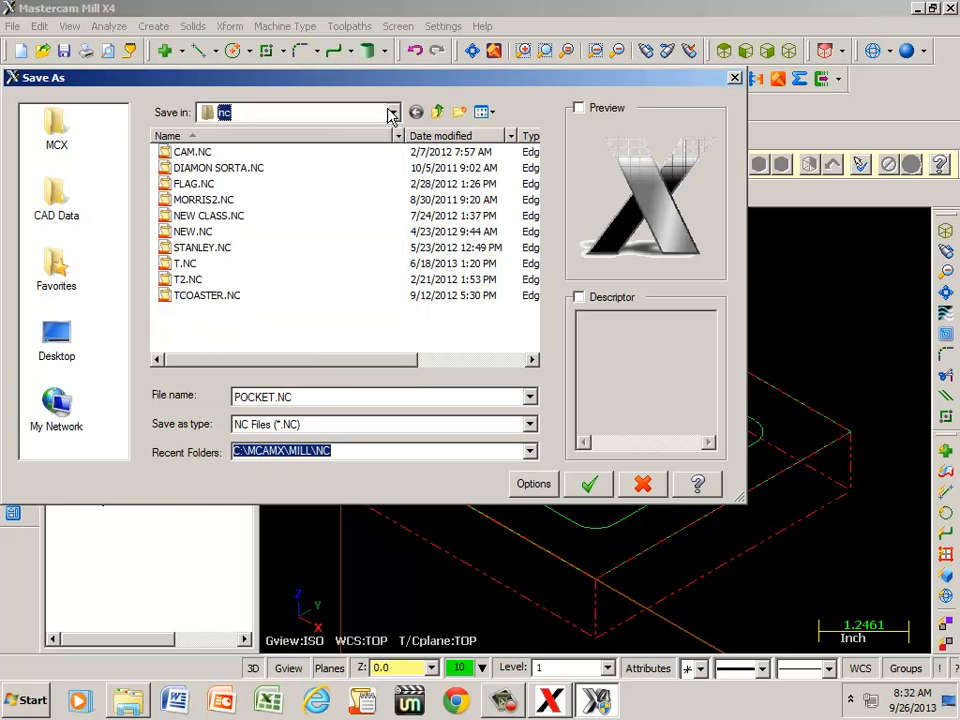
left_click(393, 114)
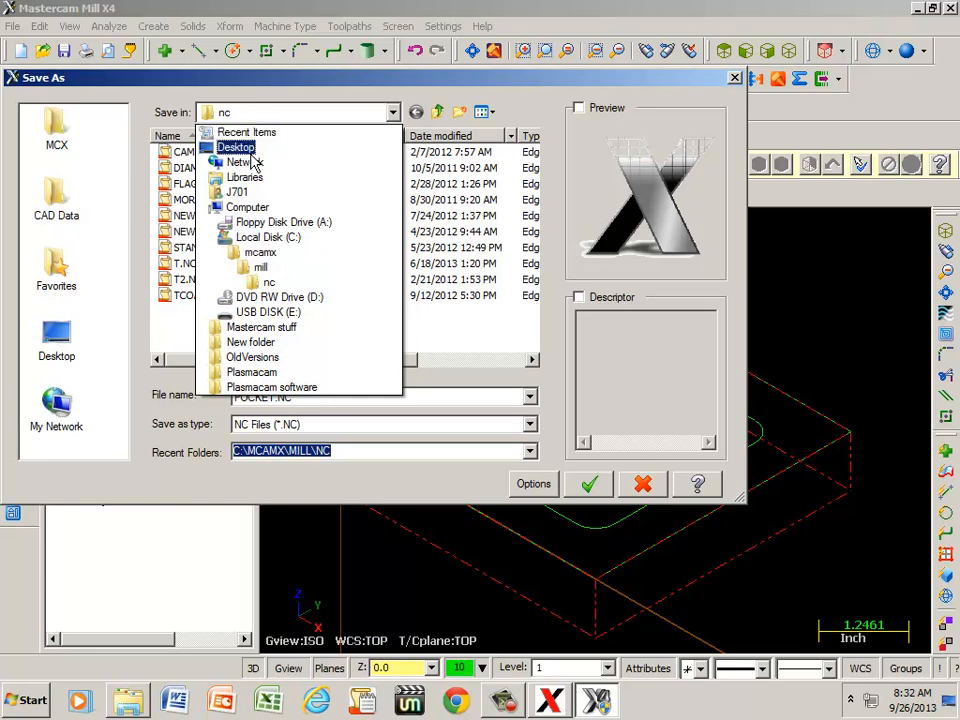
left_click(246, 114)
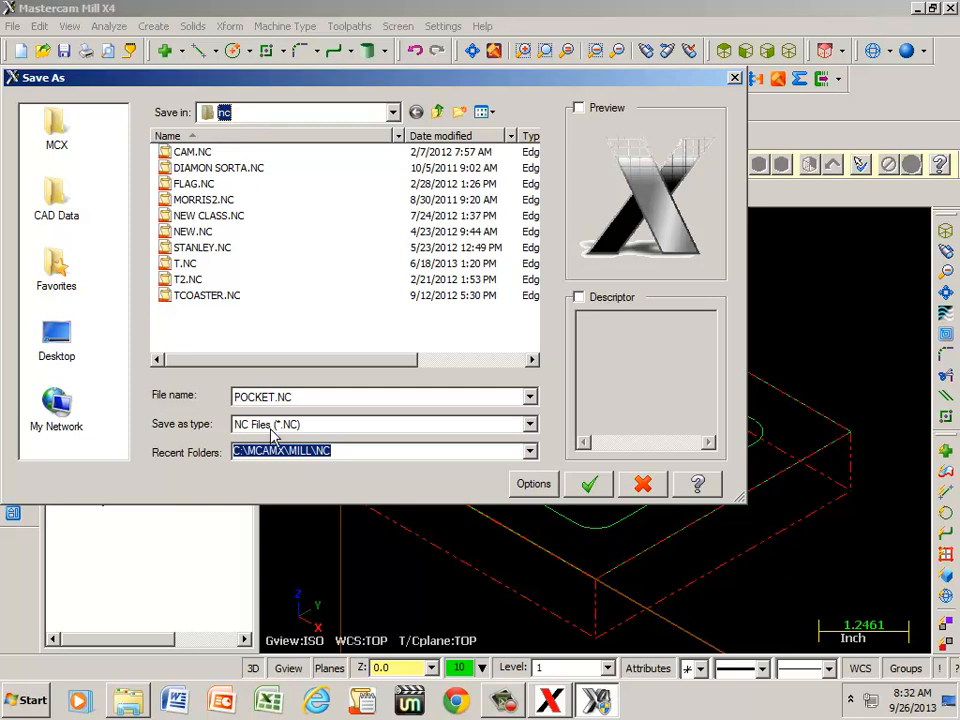
left_click(588, 485)
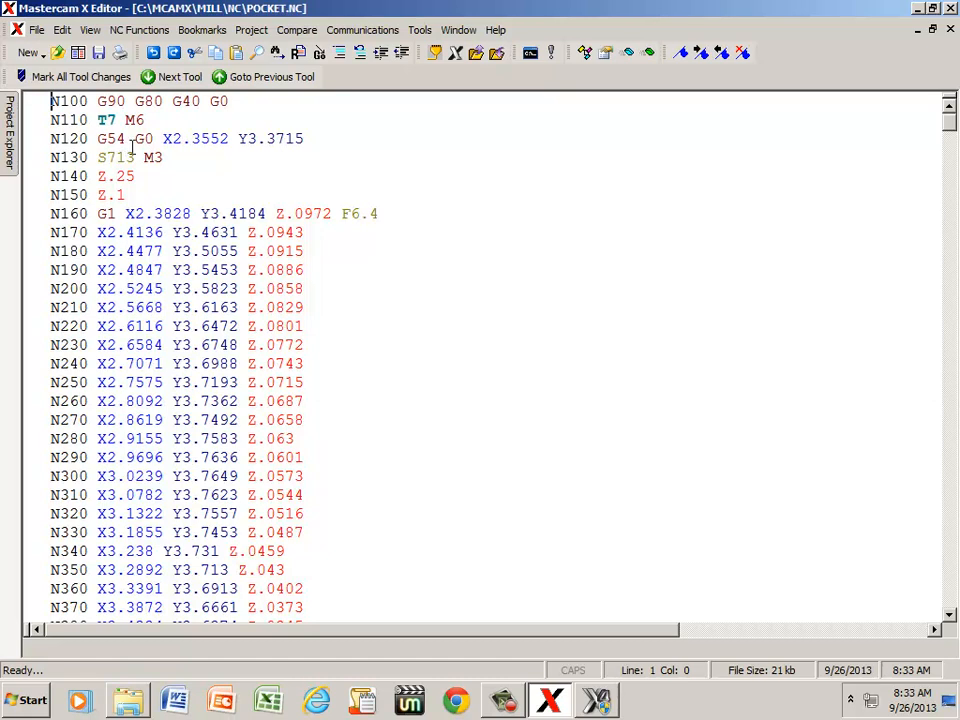
- Review the posted G-code of POCKET.NC through to the program end, and return to the part drawing
left_click_drag(949, 124, 954, 614)
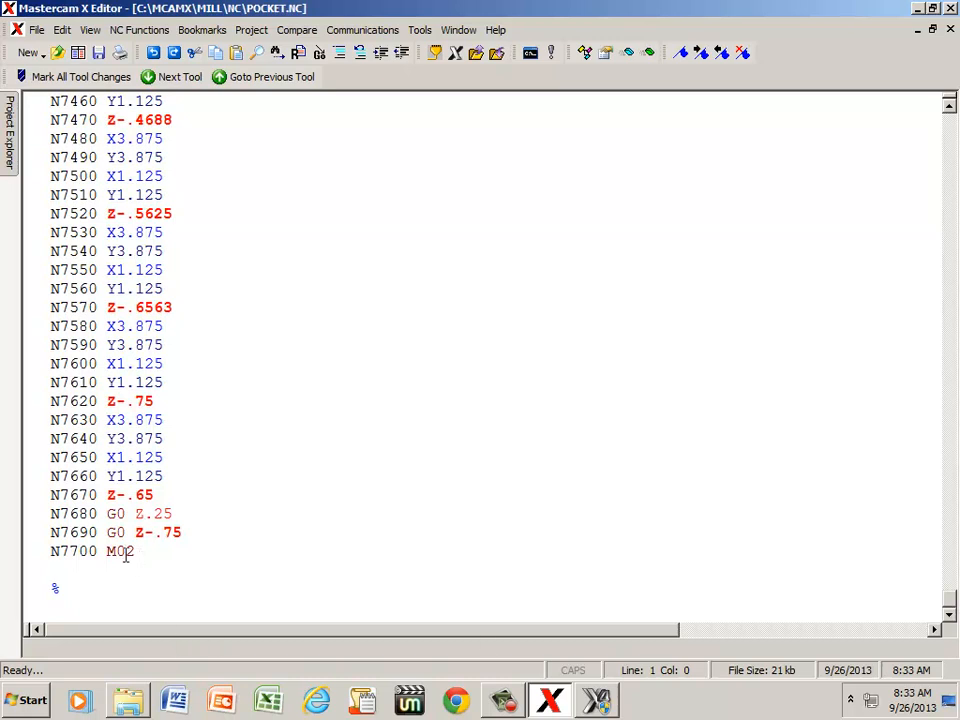
left_click(917, 9)
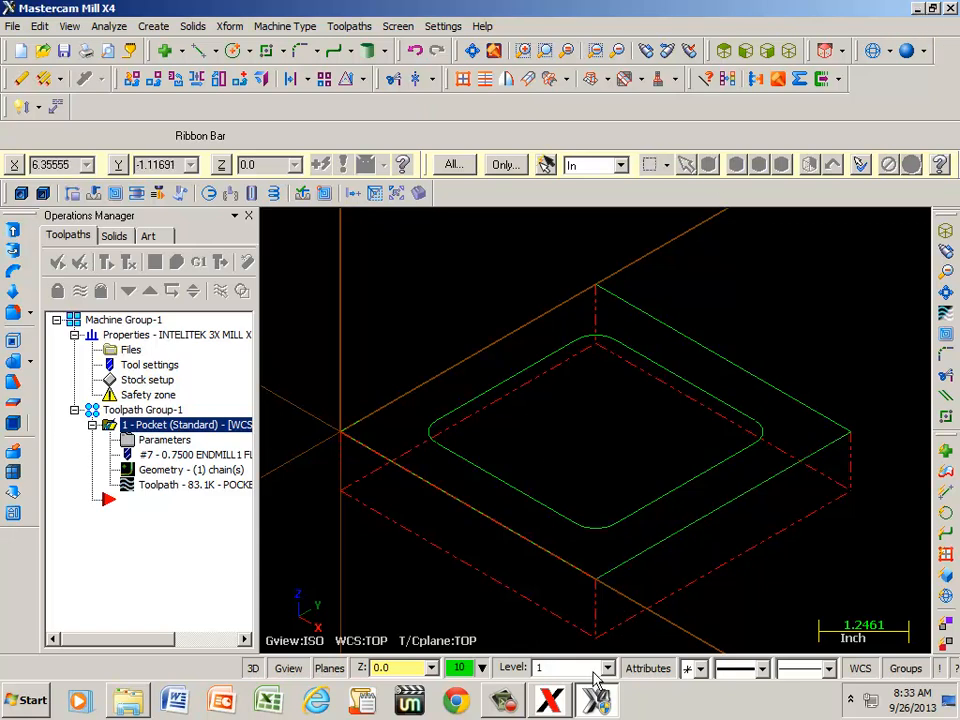
left_click(507, 703)
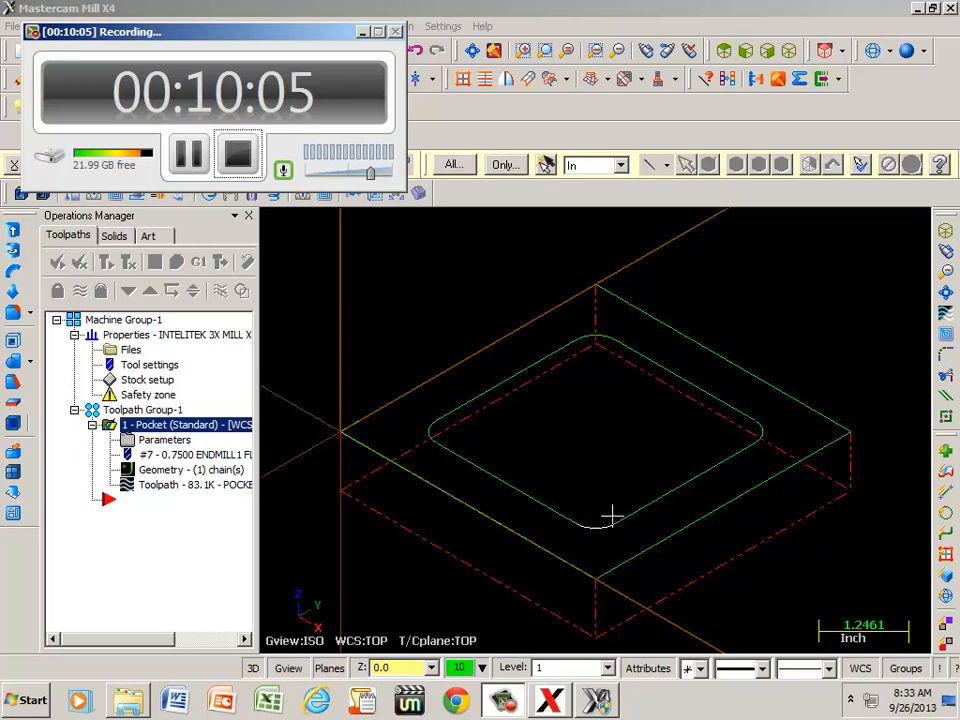